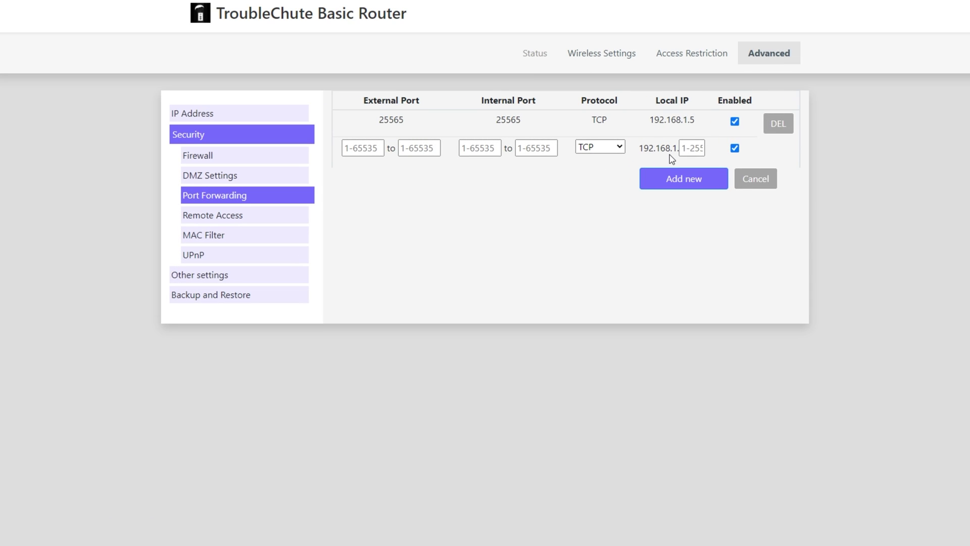
Examine the existing port forwarding rule's external and internal ports, protocol and local IP.
double_click(388, 117)
double_click(500, 120)
click(585, 214)
drag(695, 123, 648, 122)
click(613, 258)
Open the Command Prompt and run ipconfig to list the network adapters.
key(super+r)
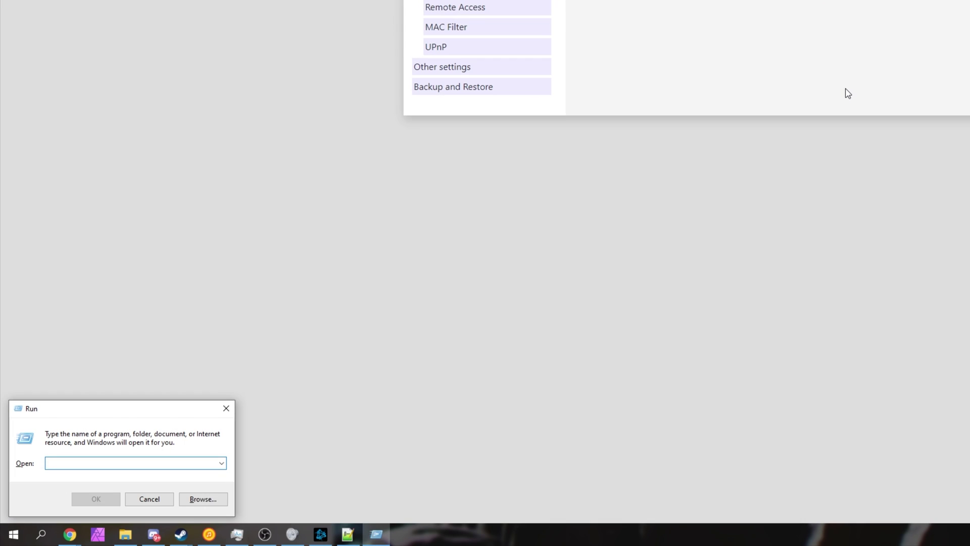
text(cmd)
key(Return)
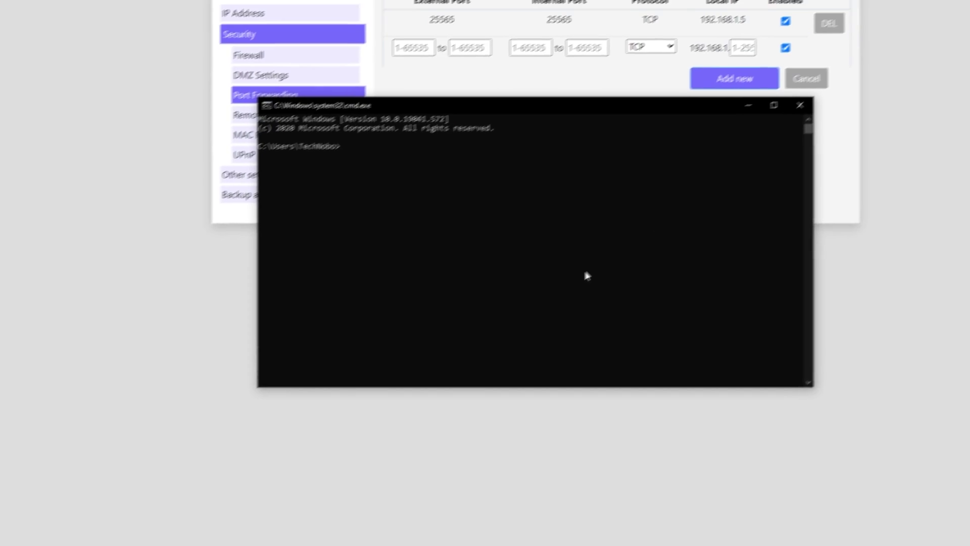
text(ipconfig)
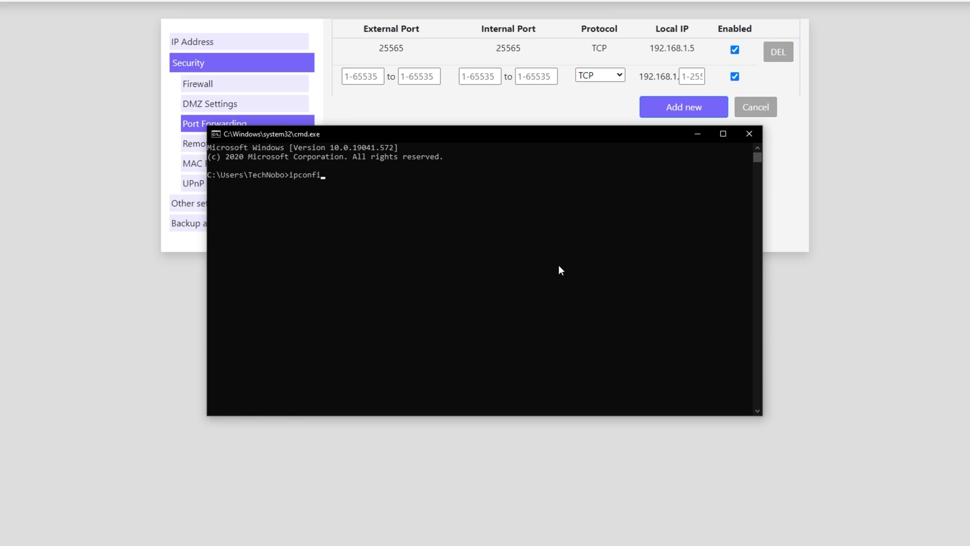
key(Return)
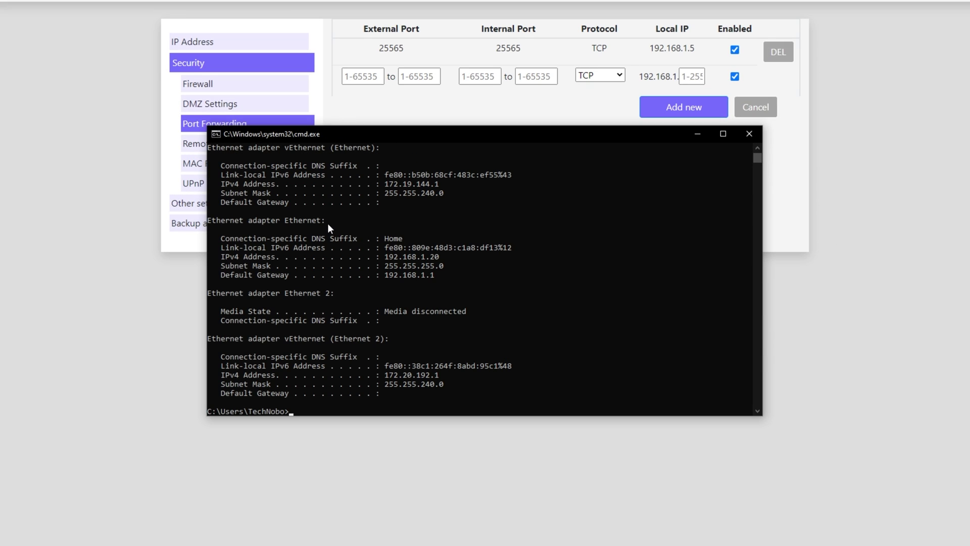
Read the IPv4 address of the Ethernet adapter and close the Command Prompt.
drag(323, 221, 201, 224)
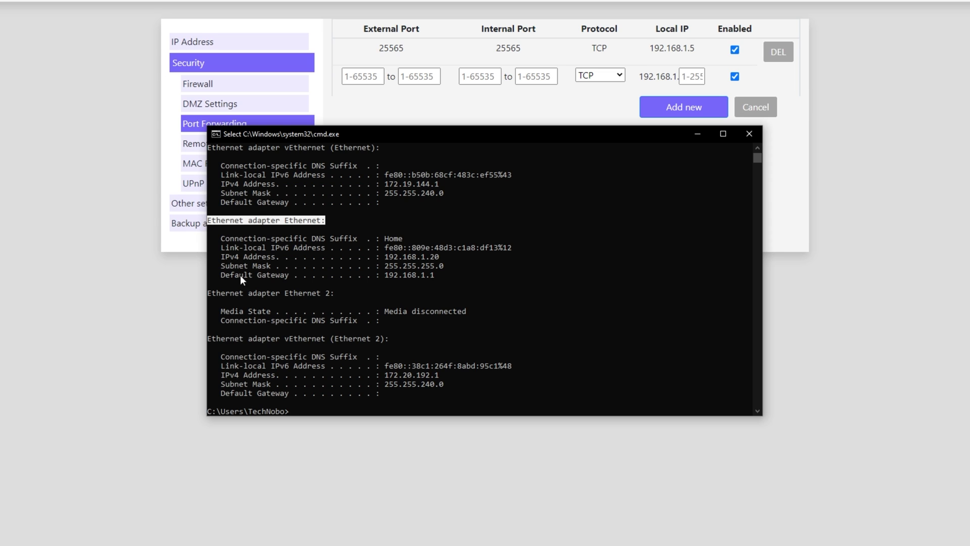
drag(220, 257, 275, 258)
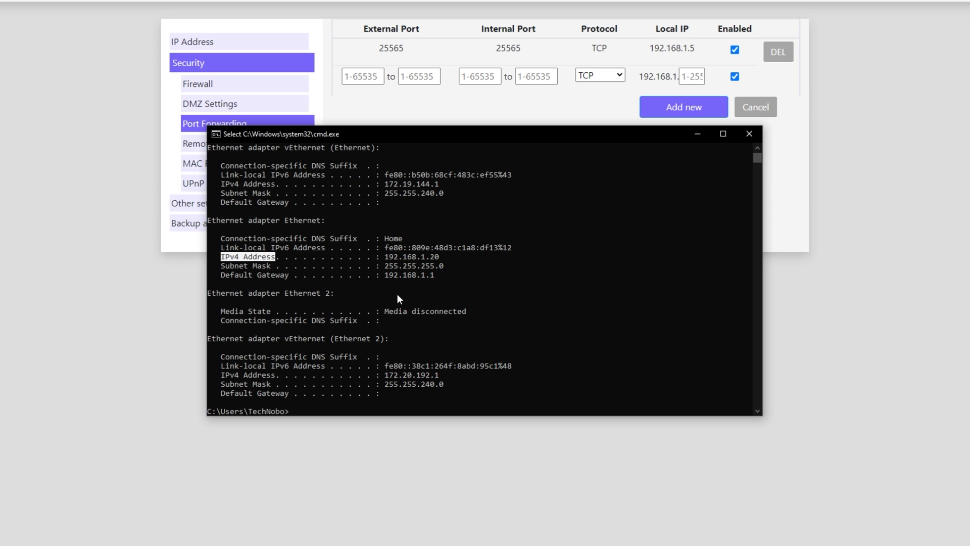
drag(384, 259, 403, 257)
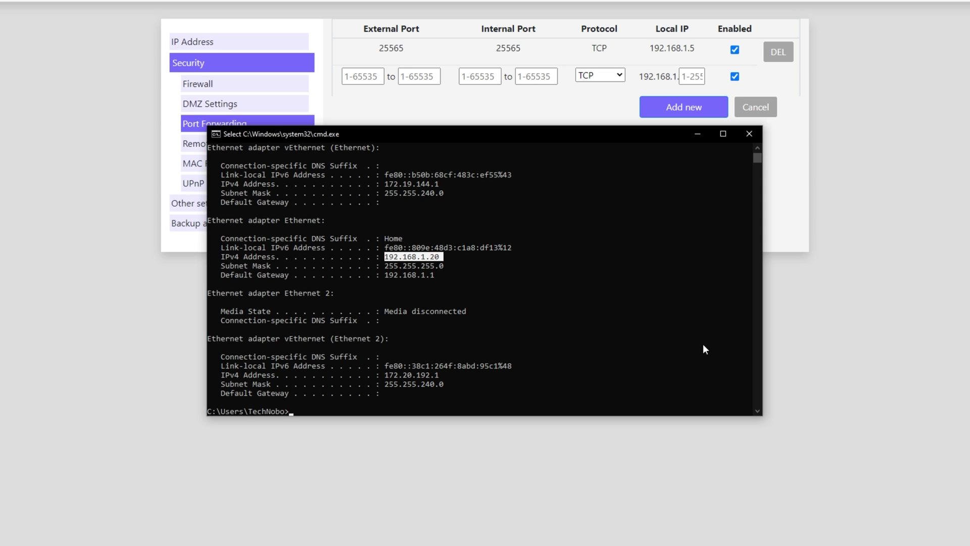
click(759, 138)
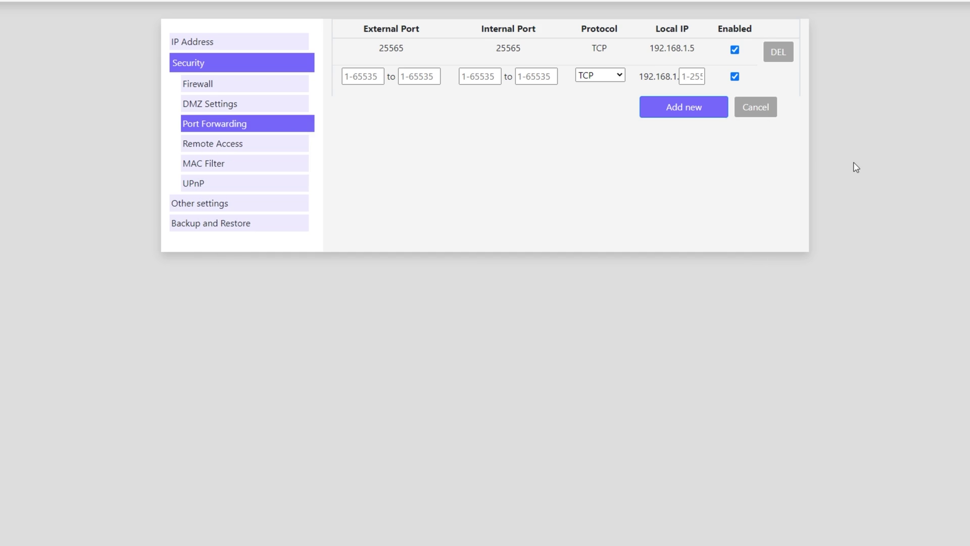
scroll(346, 138, up, 2)
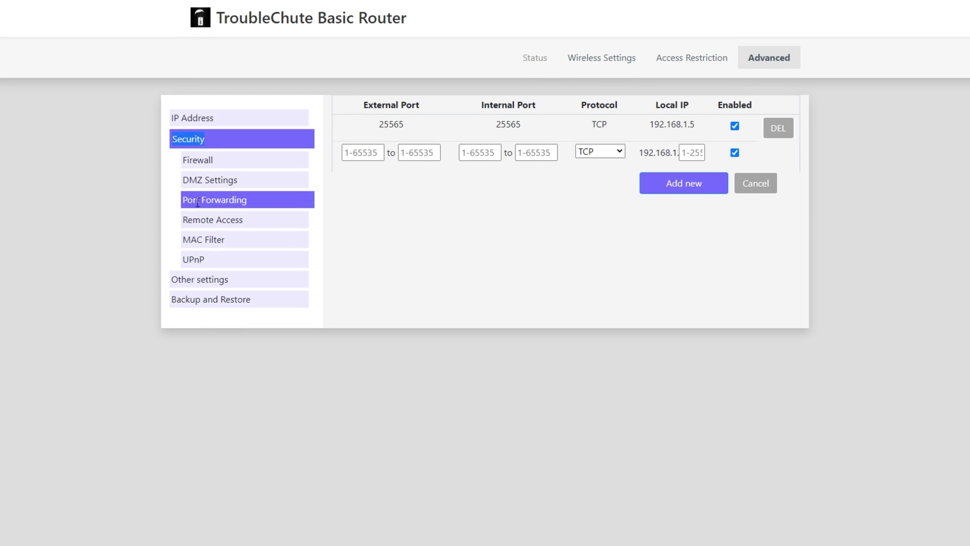
drag(182, 200, 296, 207)
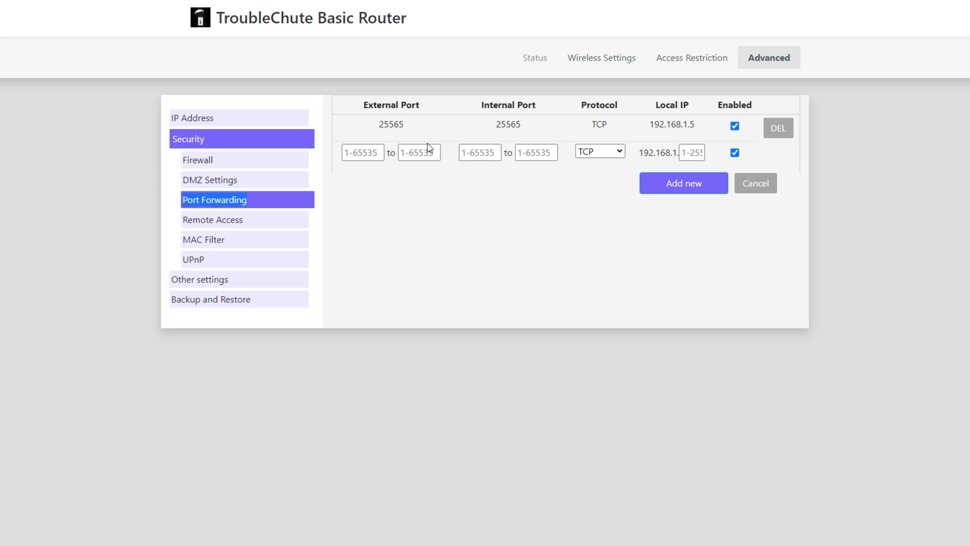
drag(364, 105, 422, 105)
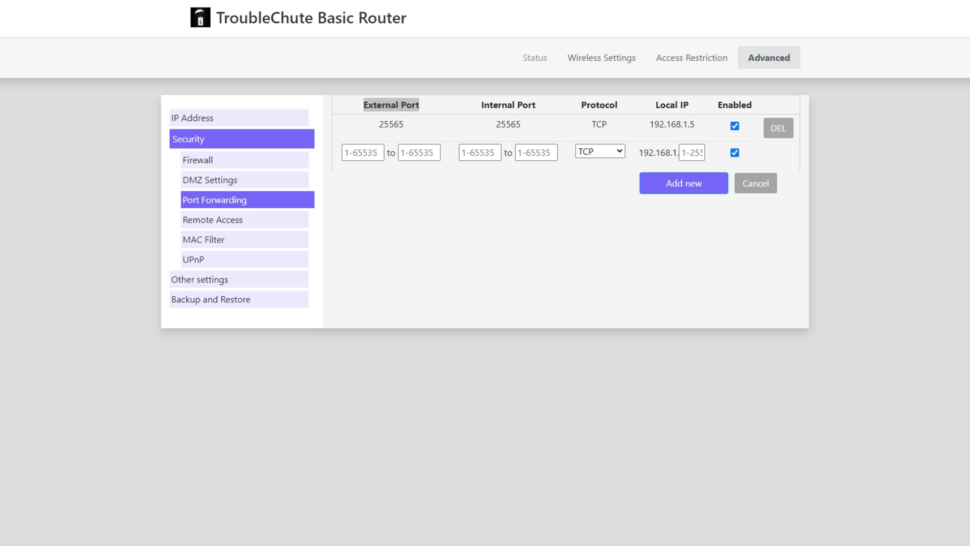
Switch to Notepad and examine the Black Ops Cold War platforms and the TCP and UDP ports for PC.
key(alt+Tab)
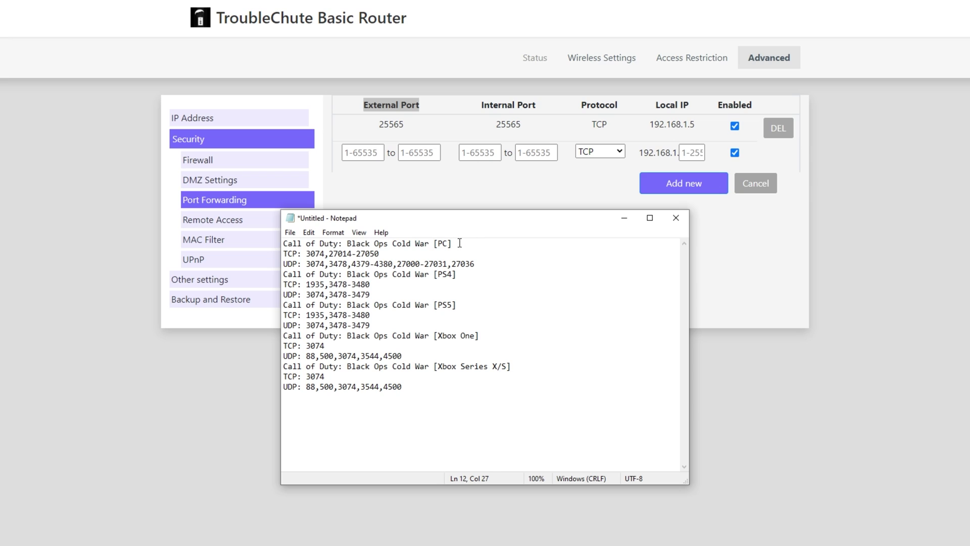
drag(457, 243, 434, 243)
drag(457, 274, 434, 274)
drag(457, 305, 433, 305)
drag(479, 336, 433, 335)
drag(498, 365, 429, 365)
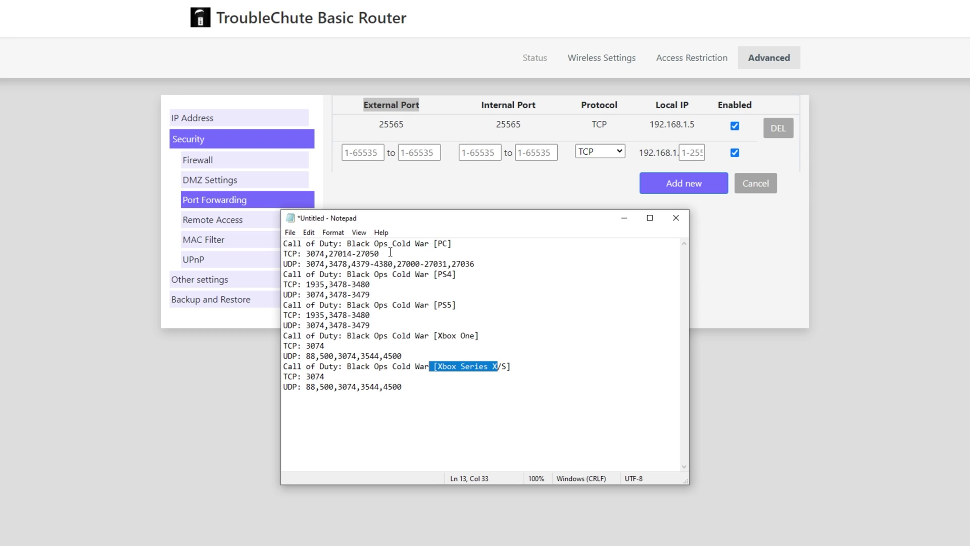
drag(380, 253, 274, 255)
drag(490, 264, 275, 264)
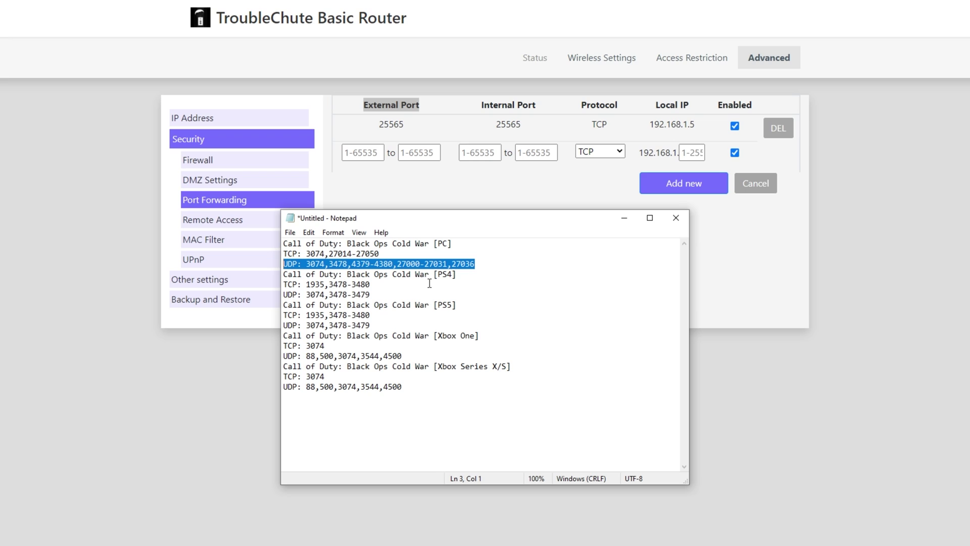
drag(300, 254, 282, 263)
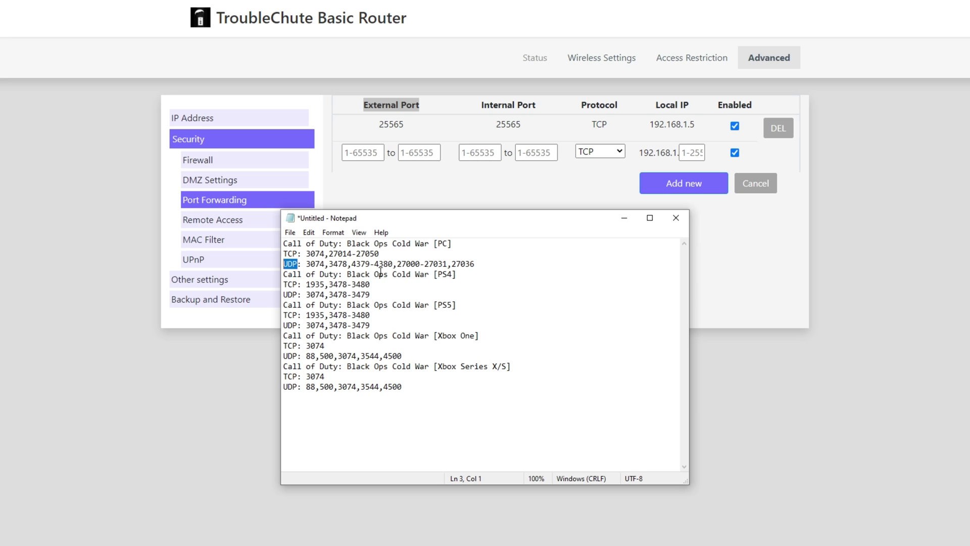
Switch to the router page and set the new rule's external port range to 3074 to 3074.
key(alt+Tab)
click(373, 153)
text(307)
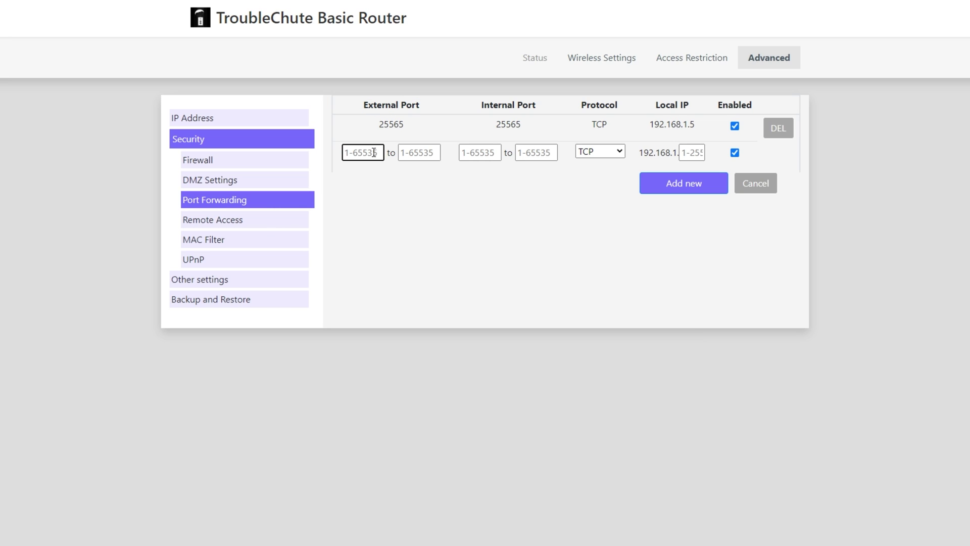
text(4)
double_click(374, 152)
key(ctrl+c)
click(418, 155)
key(ctrl+v)
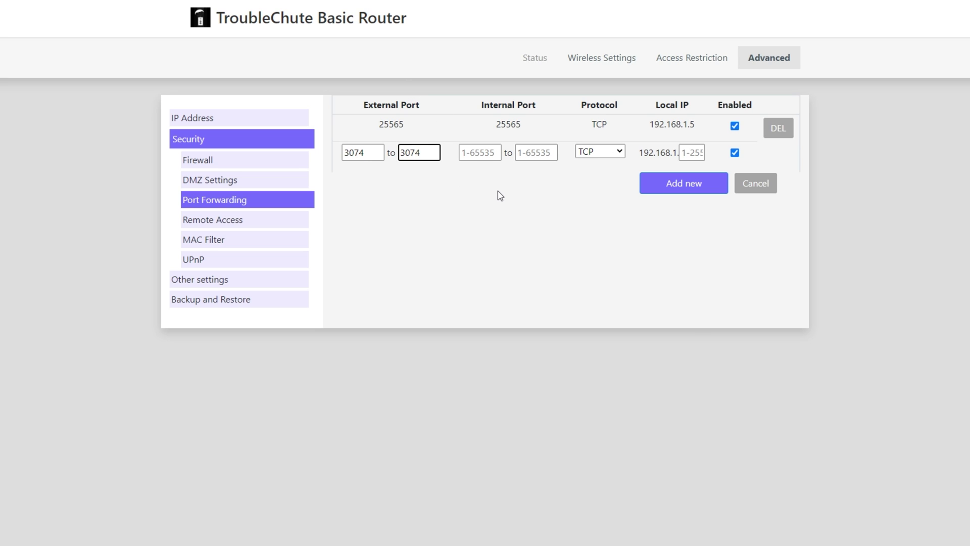
Copy port 3074 from the Notepad list and set the rule's internal port range to 3074 to 3074.
key(alt+Tab)
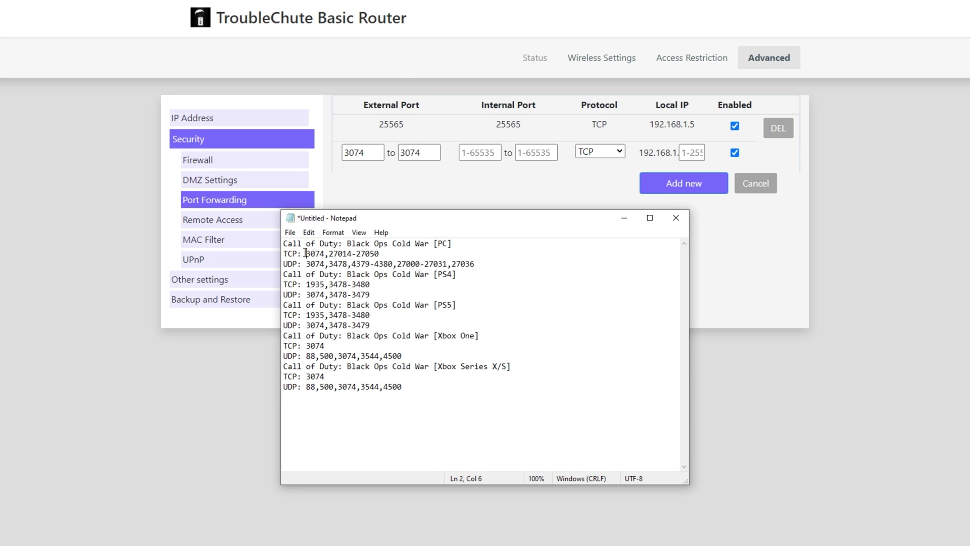
drag(305, 252, 325, 254)
key(ctrl+c)
key(alt+Tab)
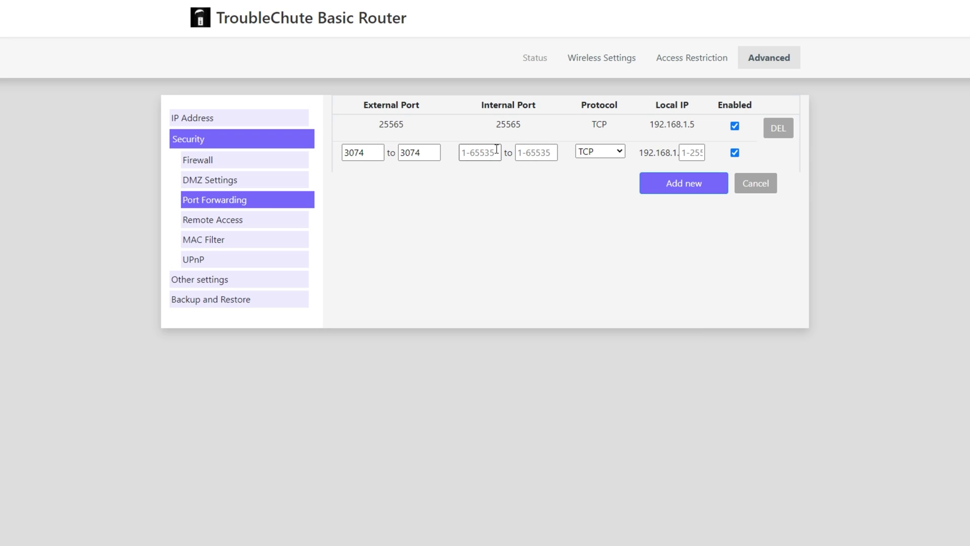
click(497, 149)
key(ctrl+v)
click(545, 153)
key(ctrl+v)
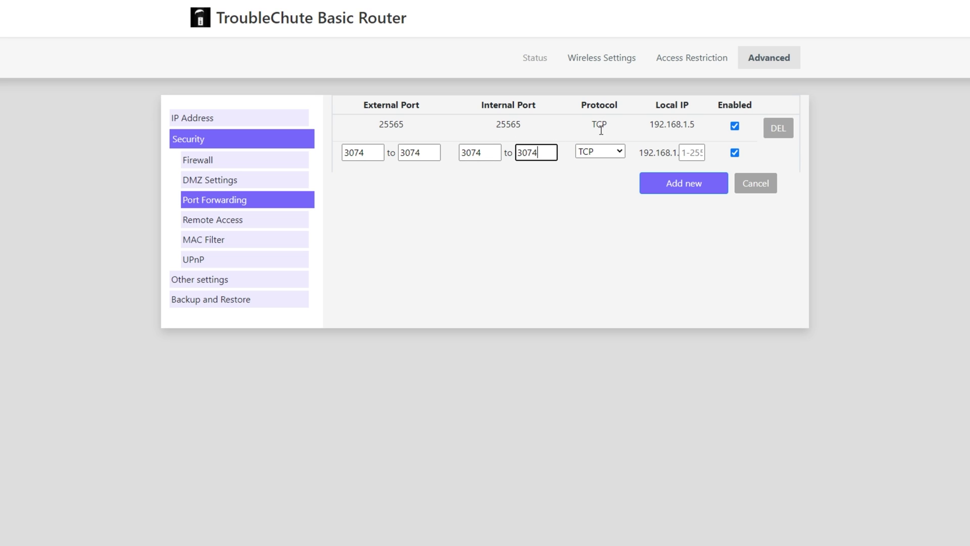
Set the 3074 rule's protocol to TCP/UDP and its local IP to 192.168.1.20, and add the rule.
key(alt+Tab)
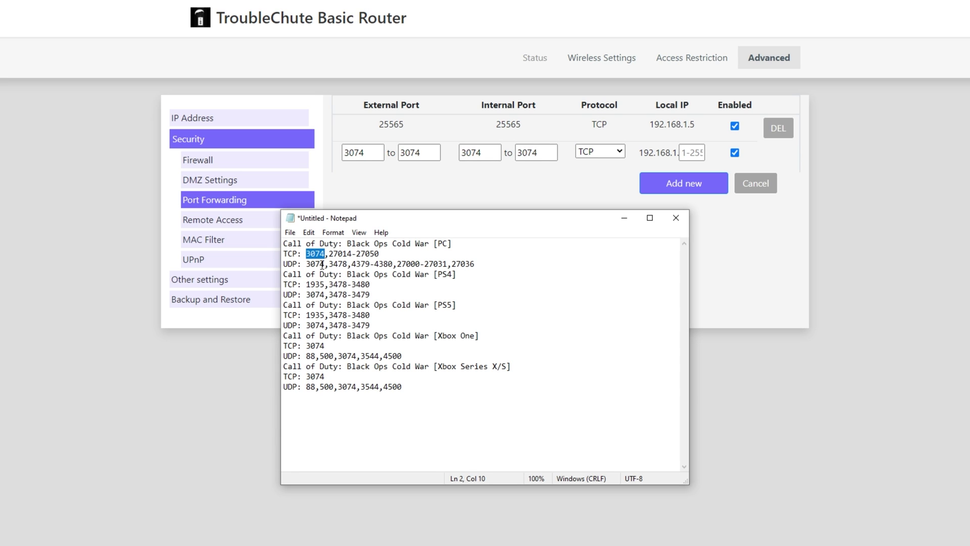
click(605, 151)
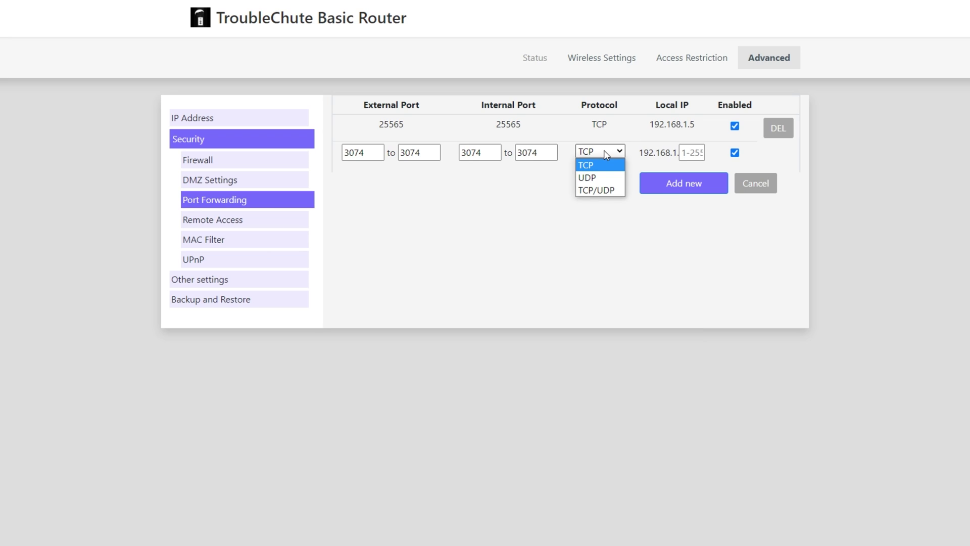
click(610, 193)
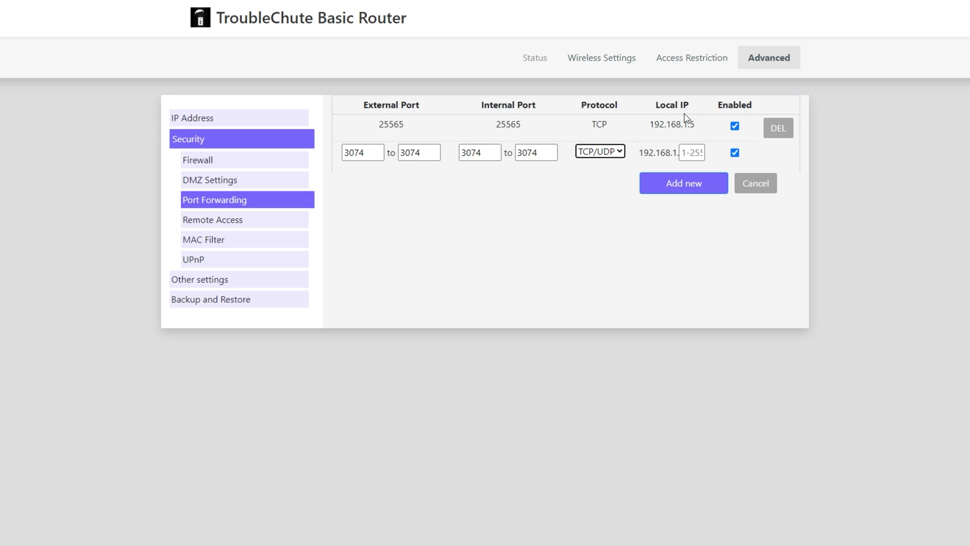
click(689, 153)
text(20)
click(688, 184)
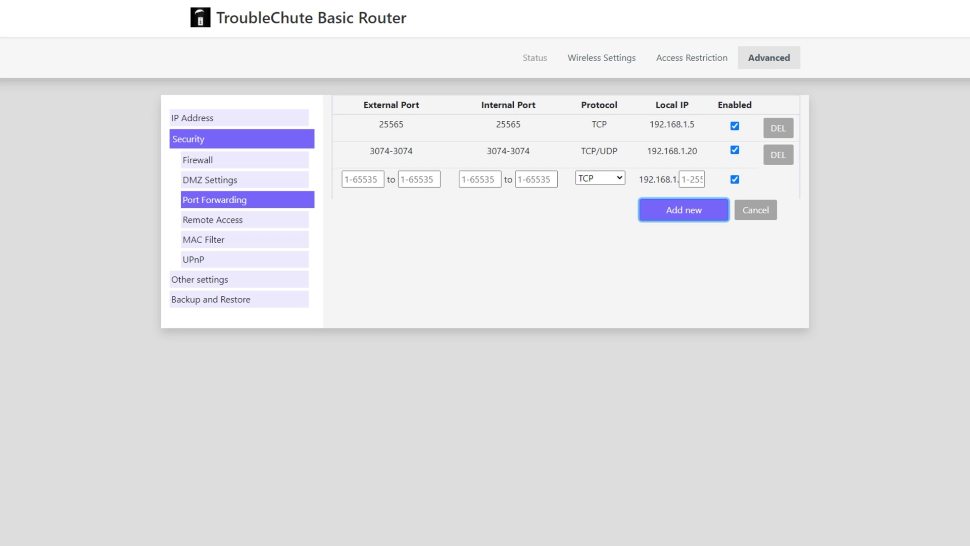
Add a UDP rule forwarding external and internal port 3478 to local IP 192.168.1.20.
key(alt+Tab)
click(366, 263)
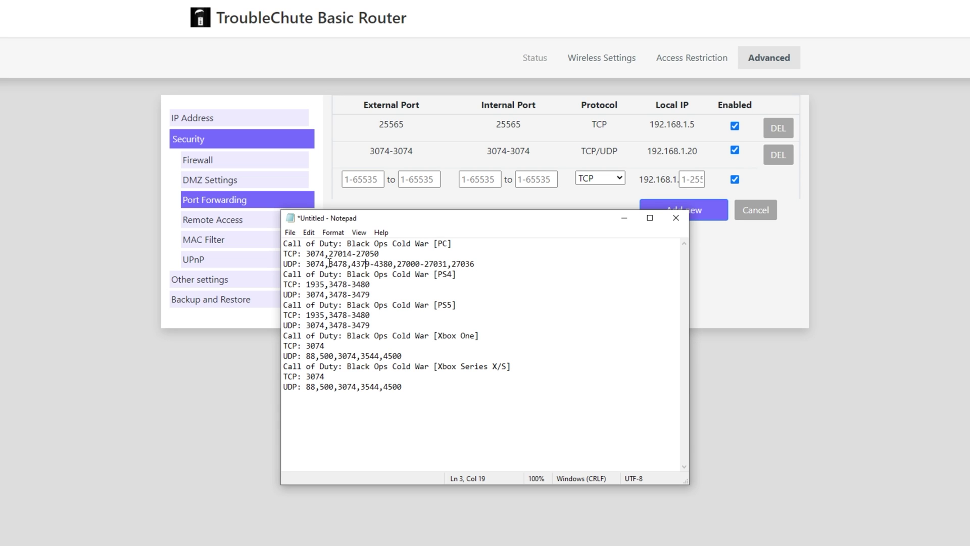
drag(330, 263, 348, 263)
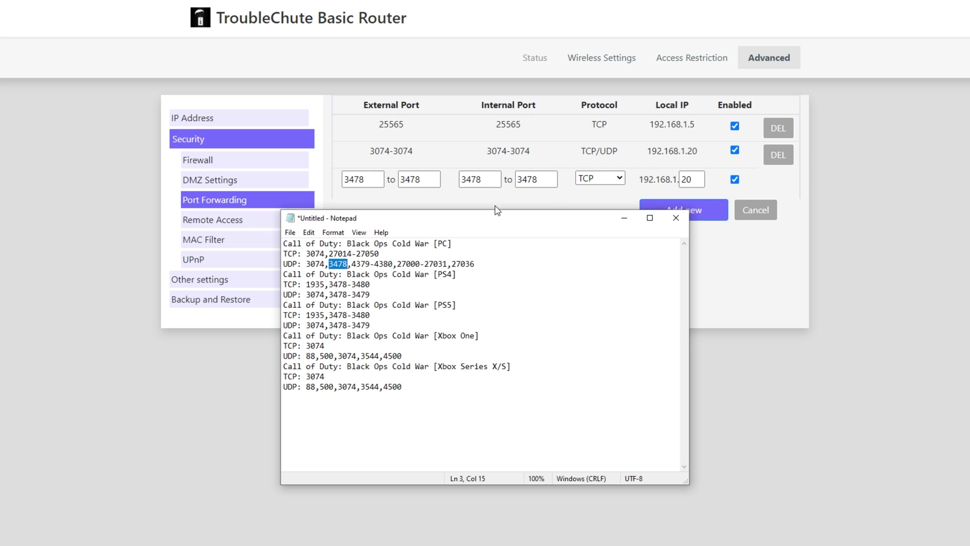
click(592, 178)
click(601, 204)
click(712, 208)
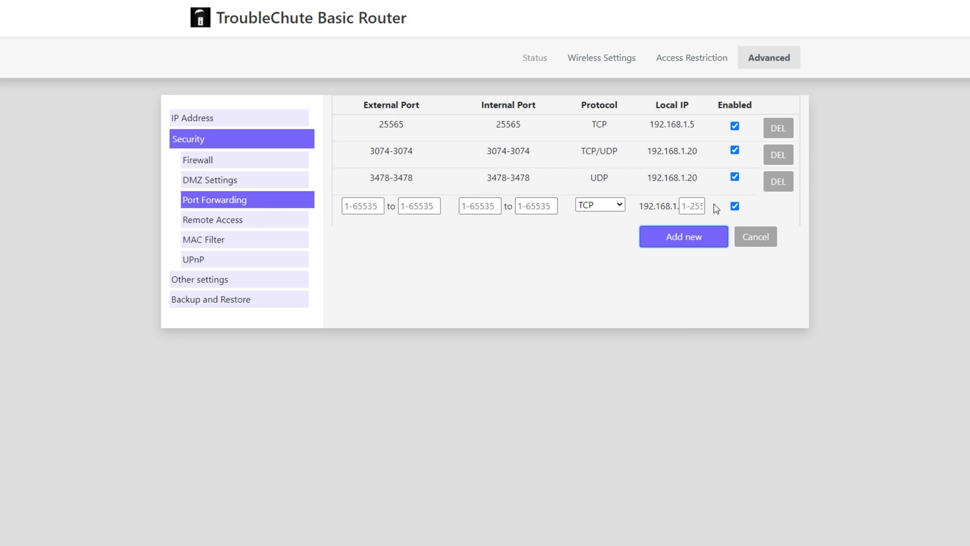
Copy 4379 from the Notepad list into the new rule's external and internal start ports.
key(alt+Tab)
drag(352, 263, 370, 263)
key(ctrl+c)
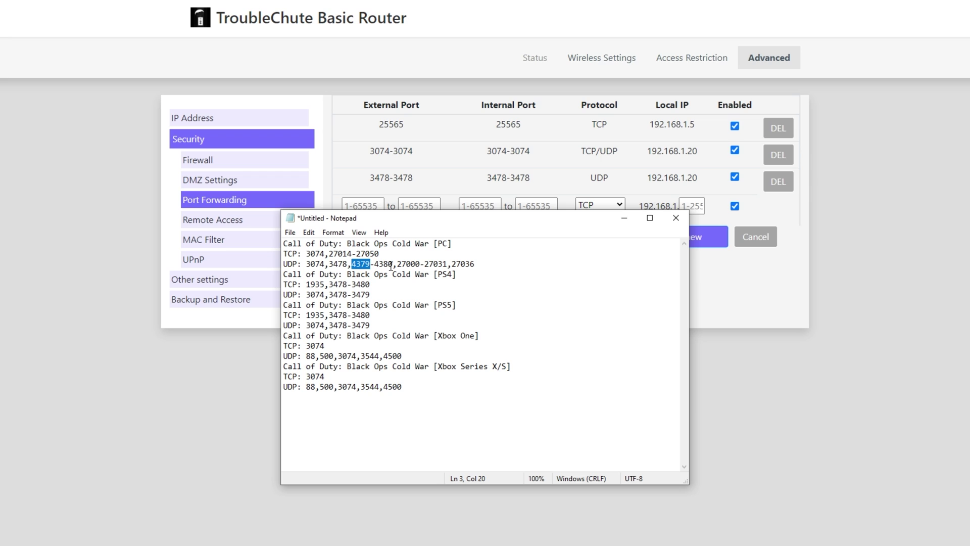
click(362, 206)
key(ctrl+v)
click(465, 204)
key(ctrl+v)
Copy 4380 from the Notepad list into the rule's external and internal end ports.
key(alt+Tab)
double_click(402, 266)
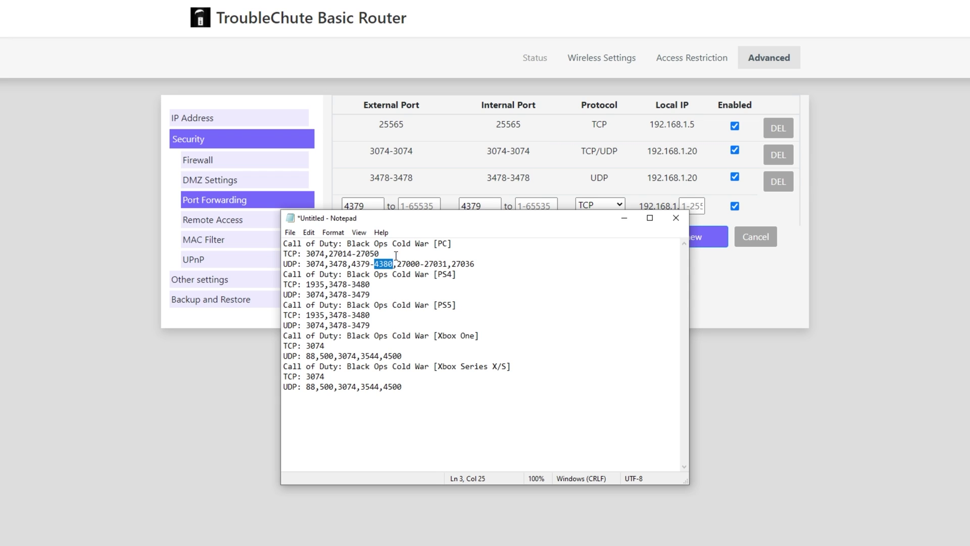
click(418, 205)
key(ctrl+v)
click(536, 206)
key(ctrl+v)
drag(369, 208, 319, 211)
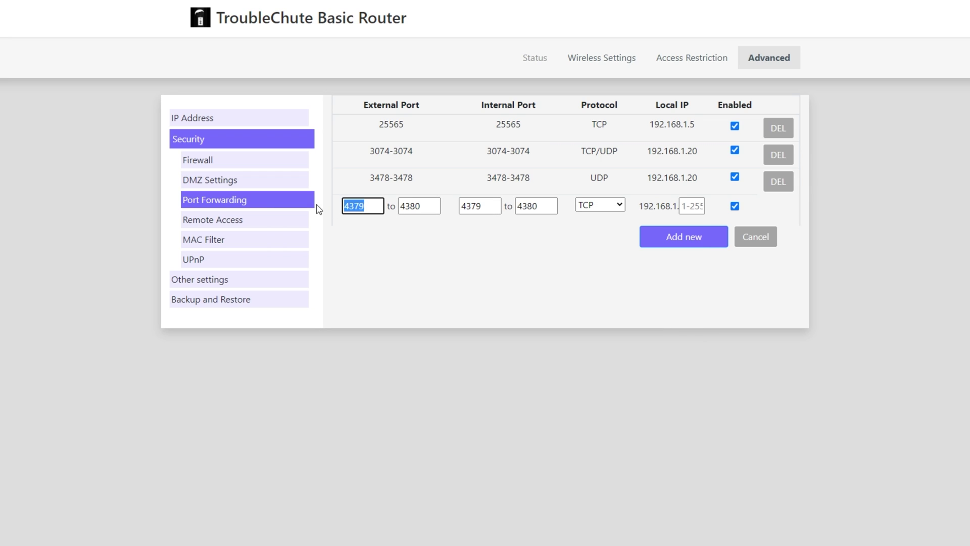
drag(430, 206, 392, 207)
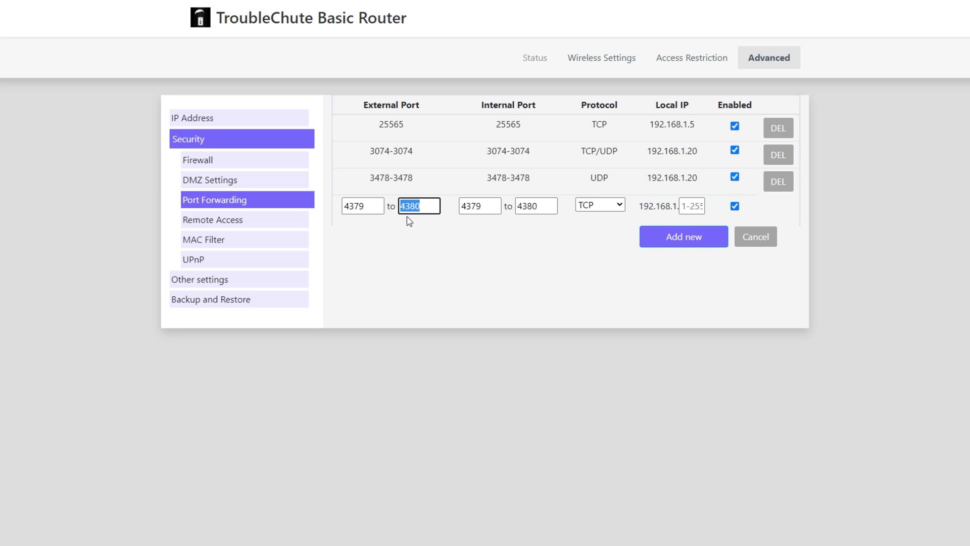
Set the 4379 to 4380 rule's local IP to 192.168.1.20 and its protocol to UDP, and add the rule.
click(697, 205)
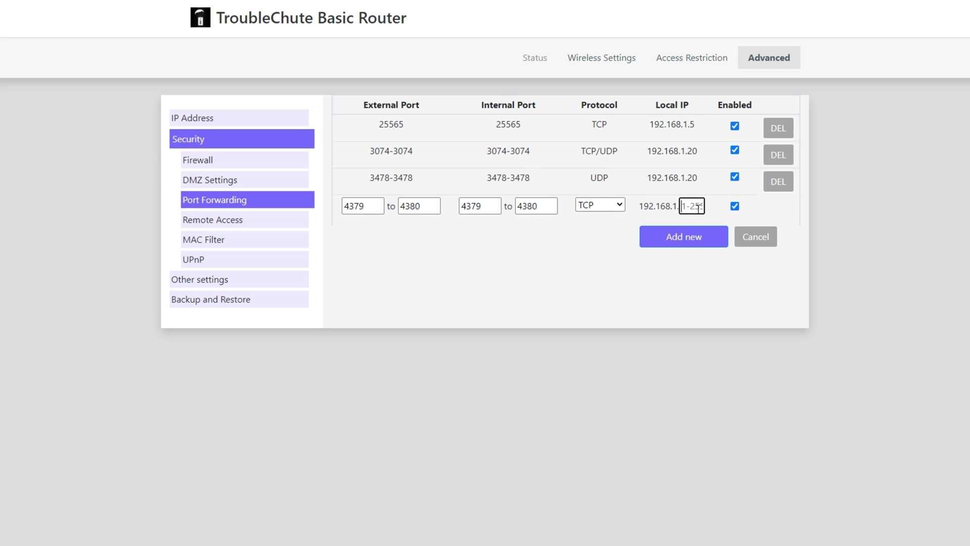
text(20)
click(600, 205)
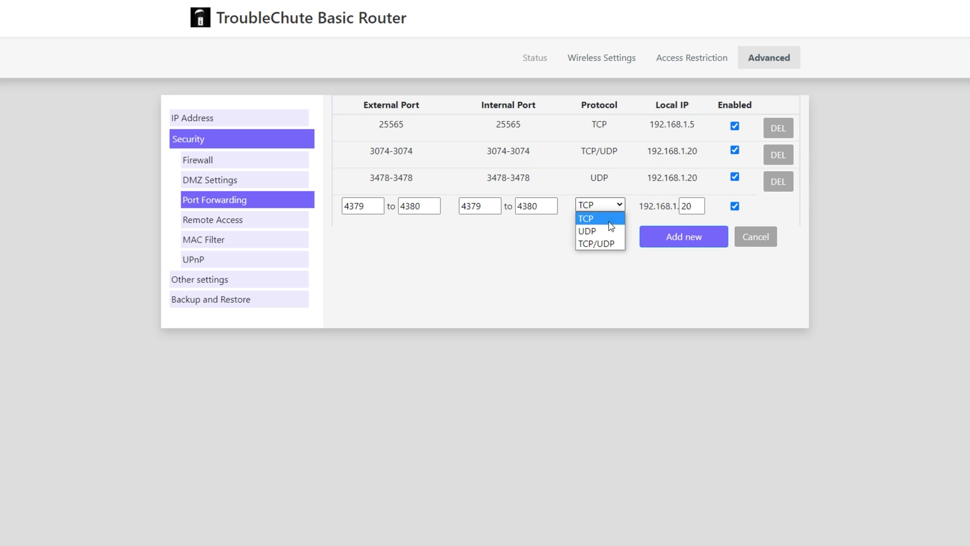
click(592, 229)
click(693, 242)
key(alt+Tab)
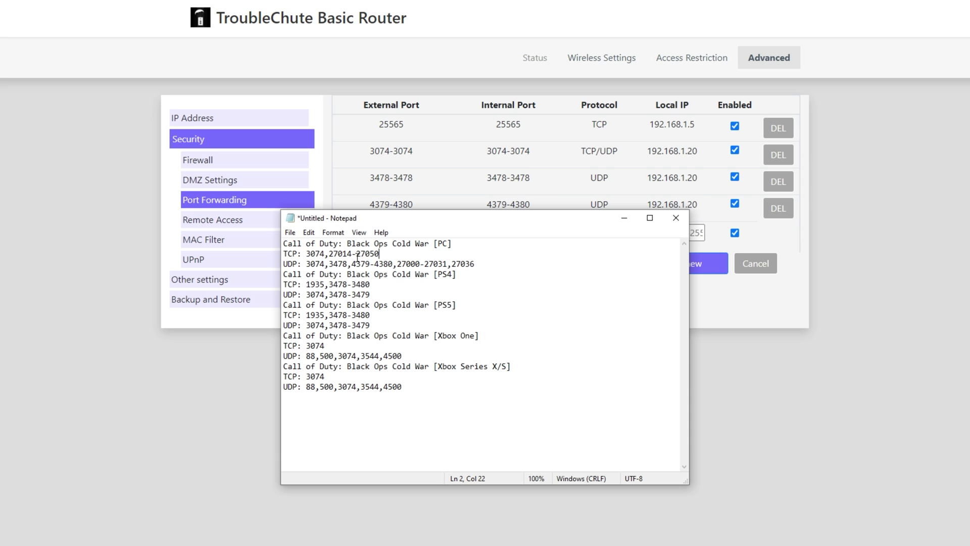
drag(329, 254, 419, 264)
drag(396, 263, 447, 263)
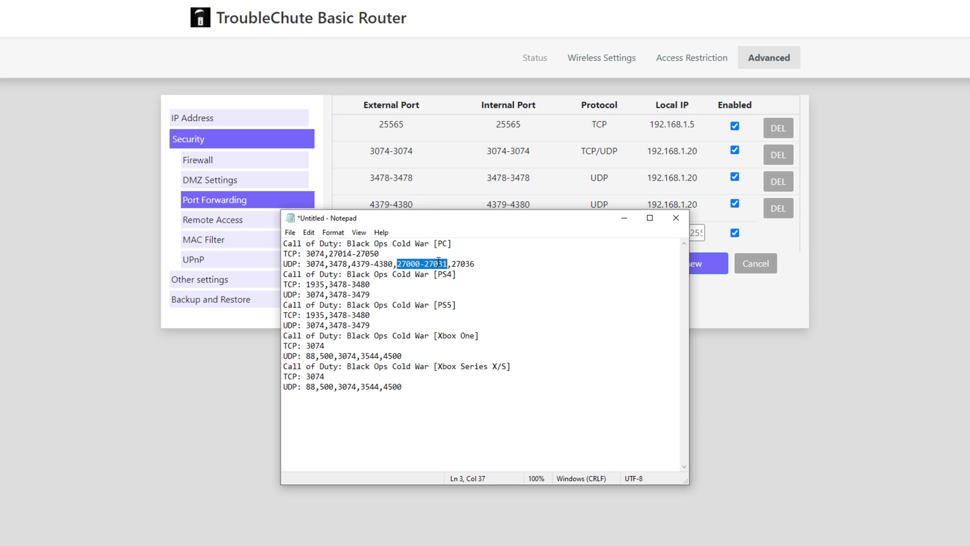
Check the remaining PC port ranges in Notepad and copy 27000 into the new rule's external and internal start ports.
drag(328, 254, 381, 254)
drag(451, 263, 485, 264)
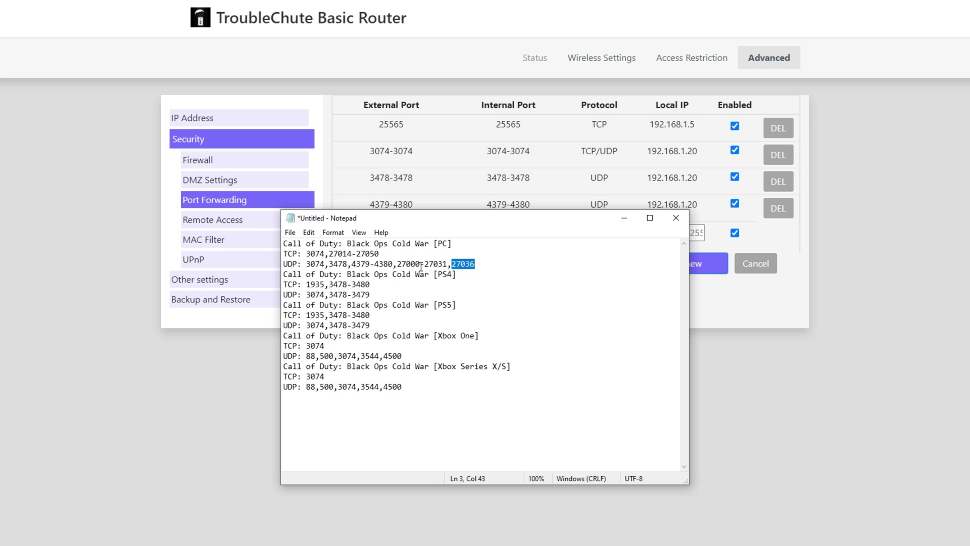
drag(421, 264, 397, 264)
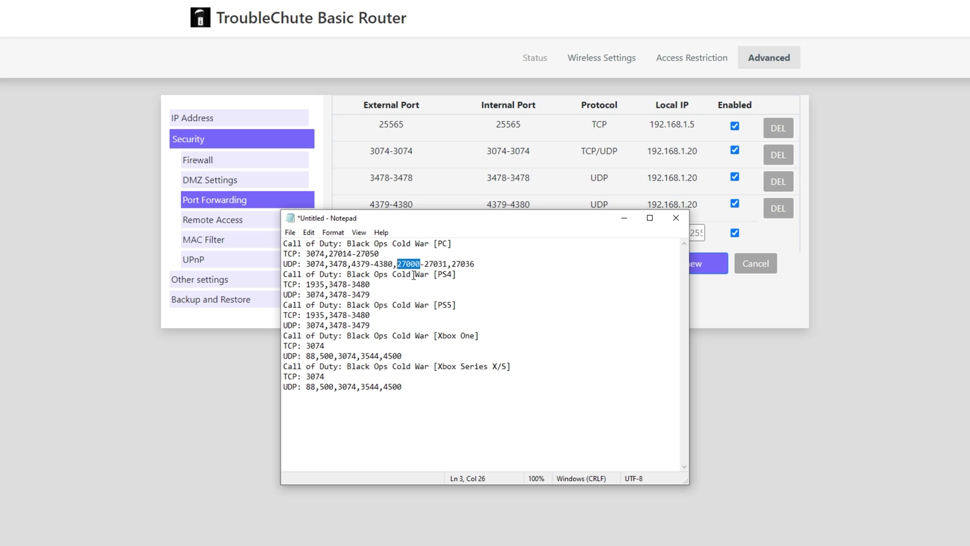
drag(380, 253, 356, 253)
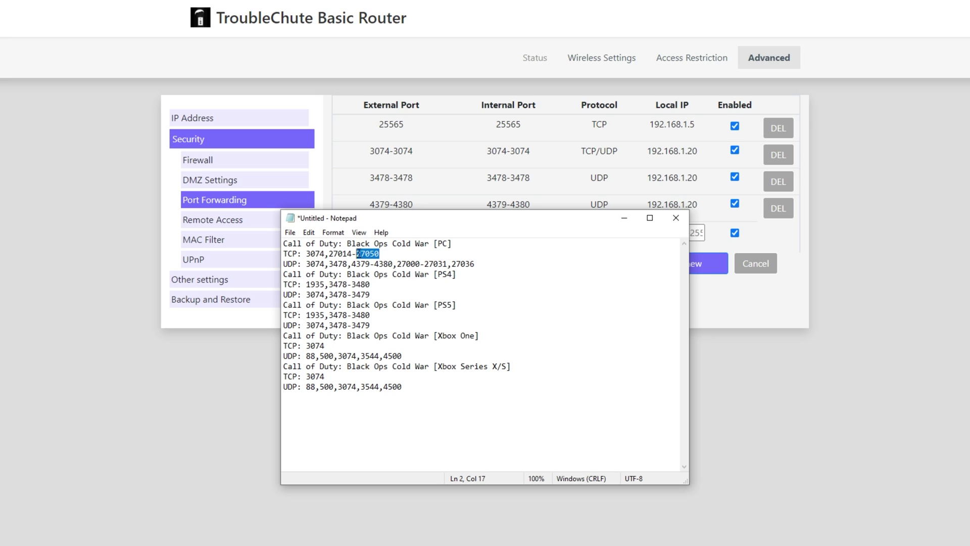
key(alt+Tab)
click(478, 237)
key(ctrl+v)
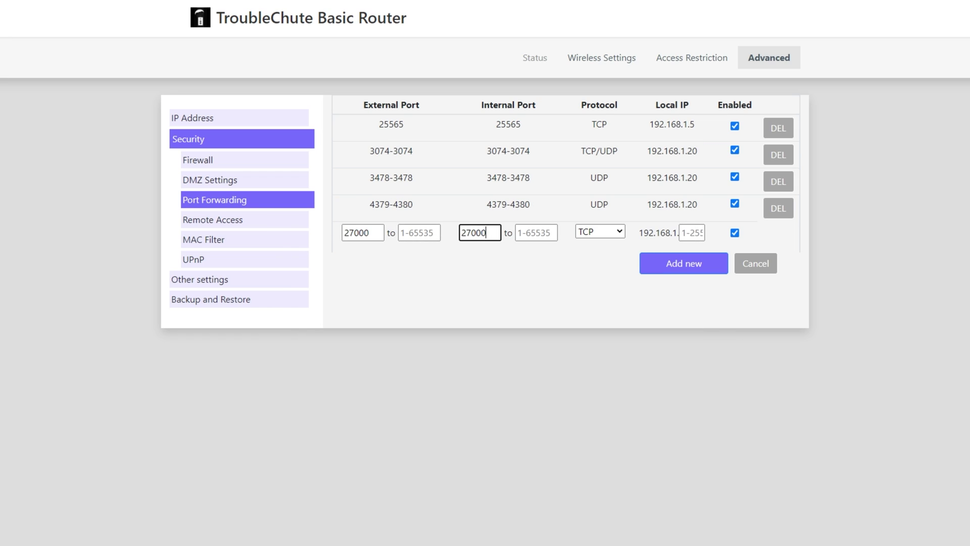
Copy 27050 from the Notepad list into the rule's external and internal end ports.
key(alt+Tab)
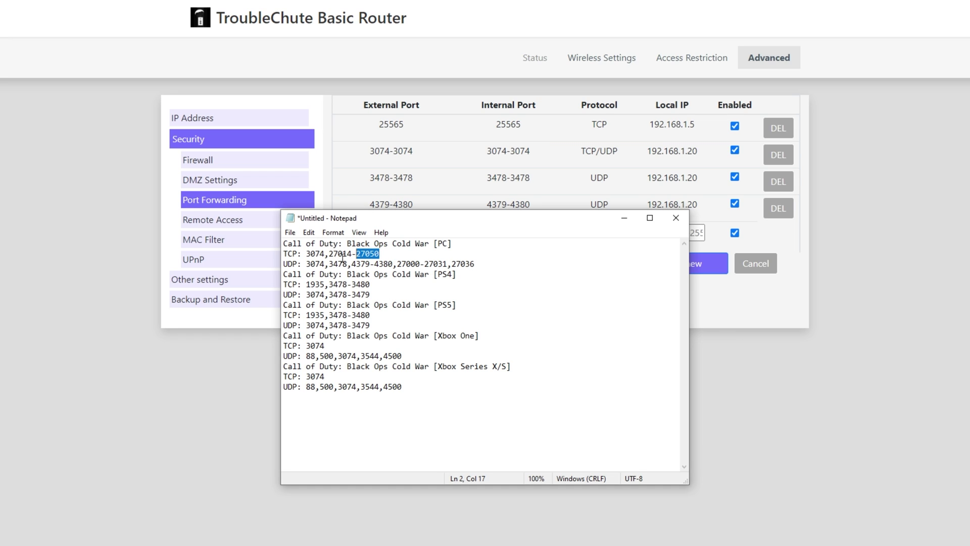
drag(329, 254, 506, 267)
key(alt+Tab)
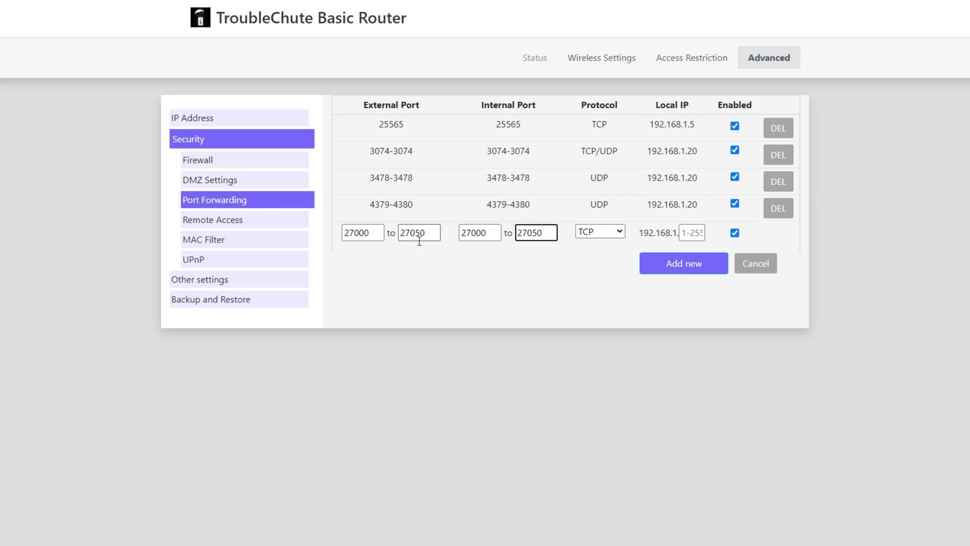
Set the 27000 to 27050 rule's protocol to TCP/UDP and its local IP to 192.168.1.20, and add the rule.
click(615, 232)
click(620, 271)
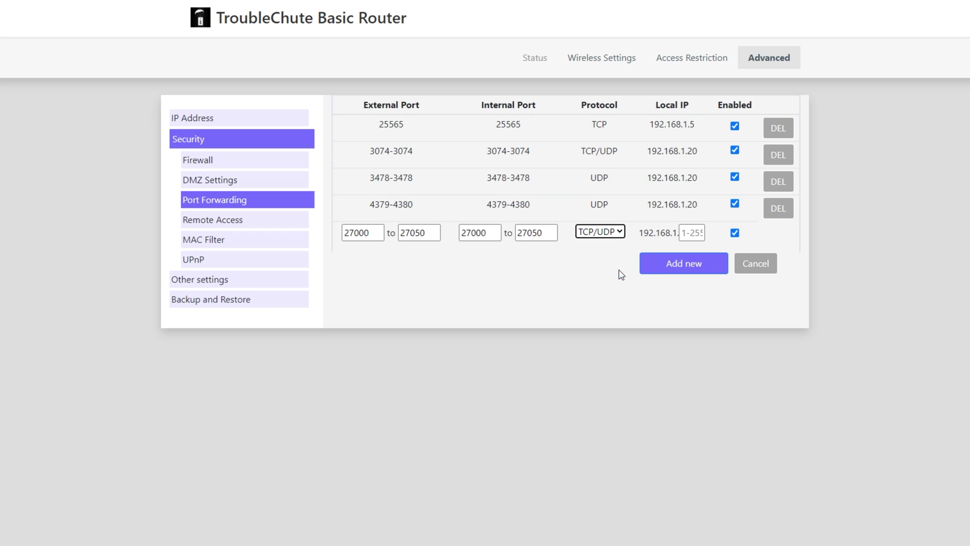
click(704, 235)
text(20)
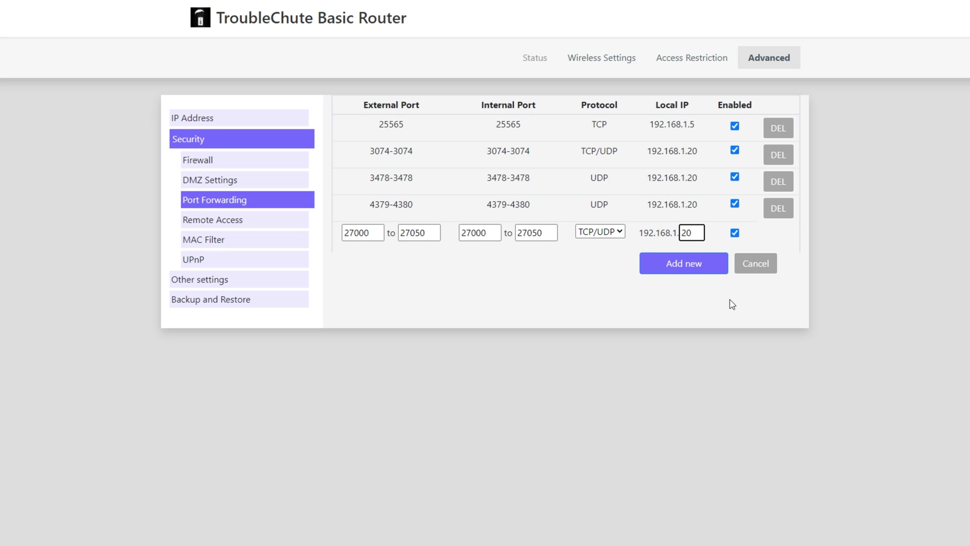
click(715, 263)
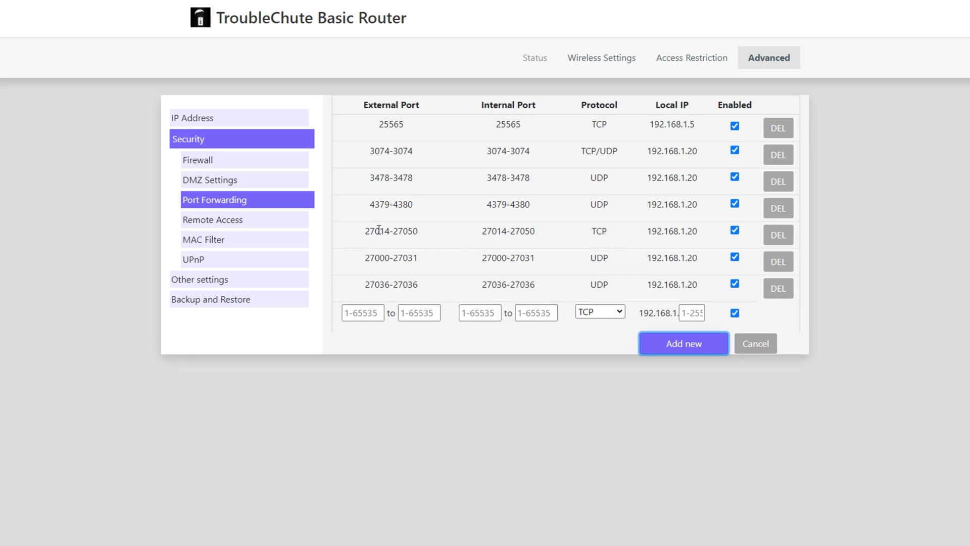
drag(365, 230, 754, 289)
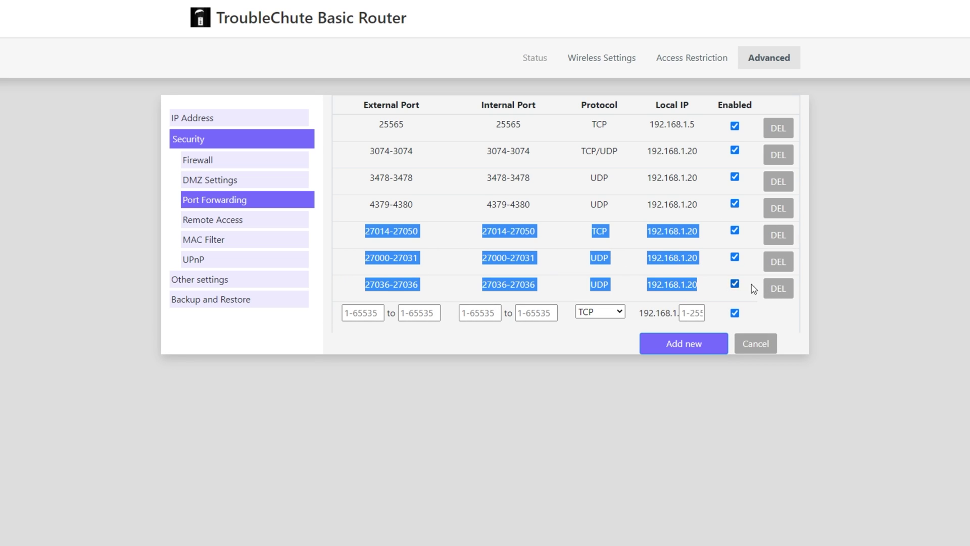
click(894, 303)
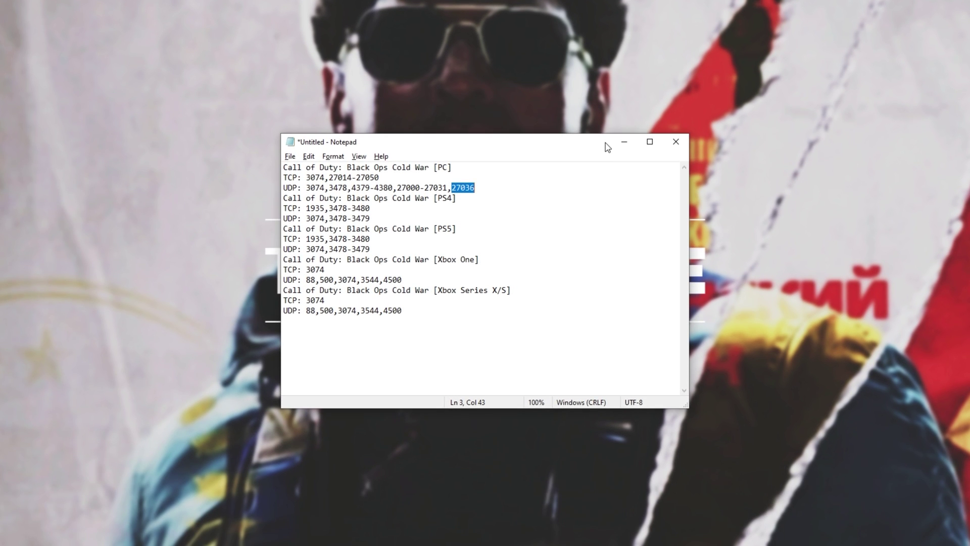
click(602, 190)
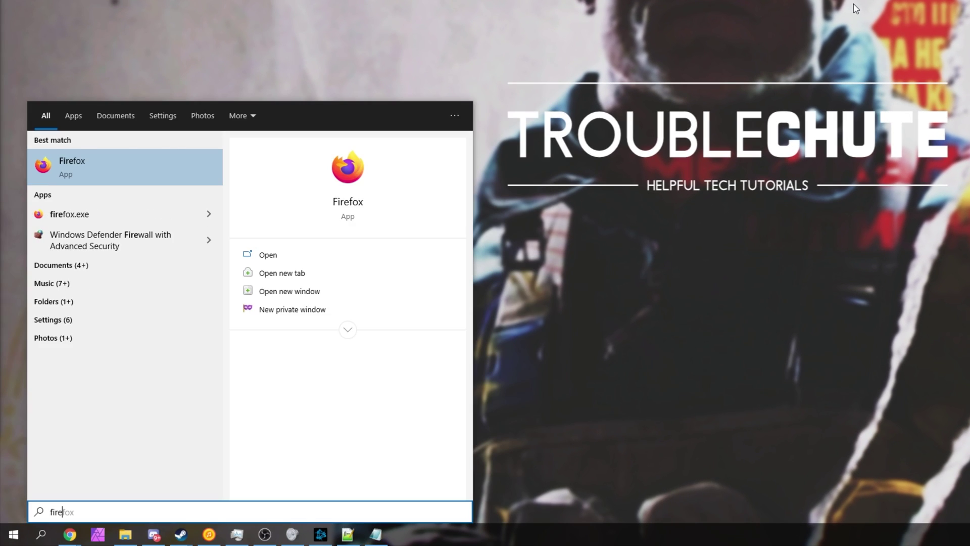
Search Windows for firewall, open Windows Defender Firewall with Advanced Security and show its inbound rules.
text(wall)
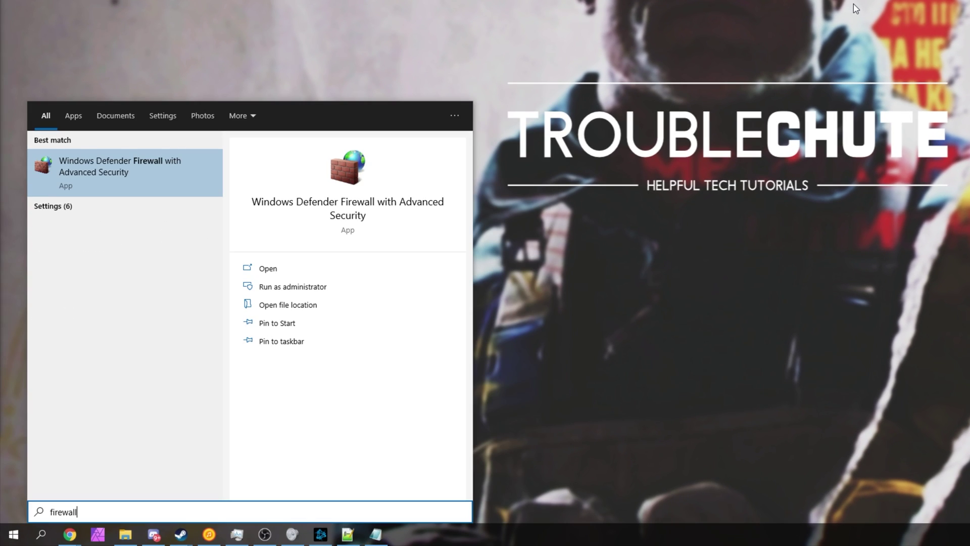
click(161, 177)
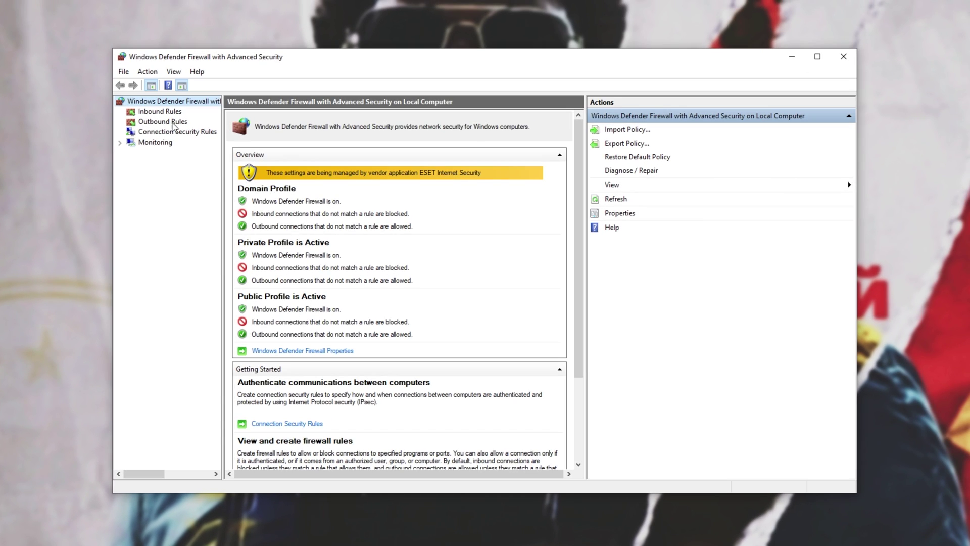
click(161, 112)
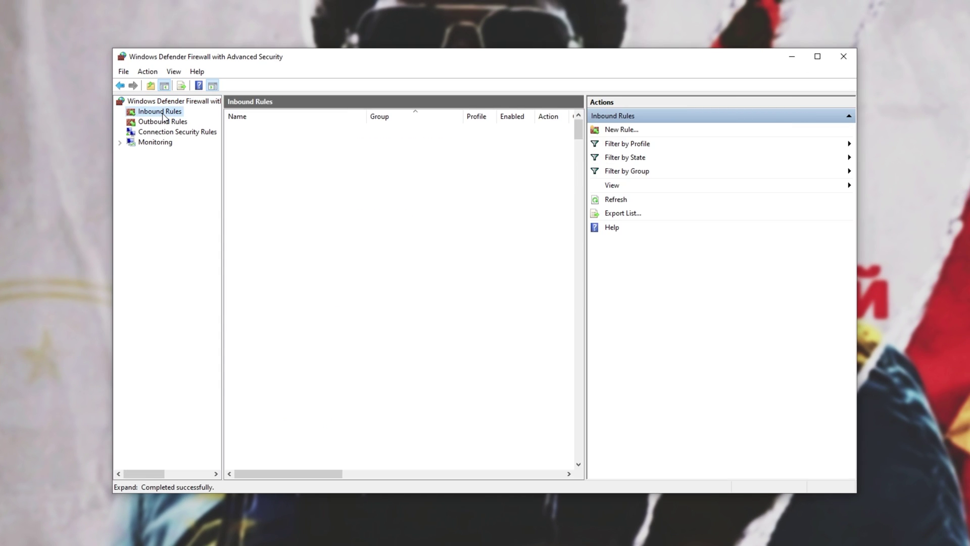
click(608, 130)
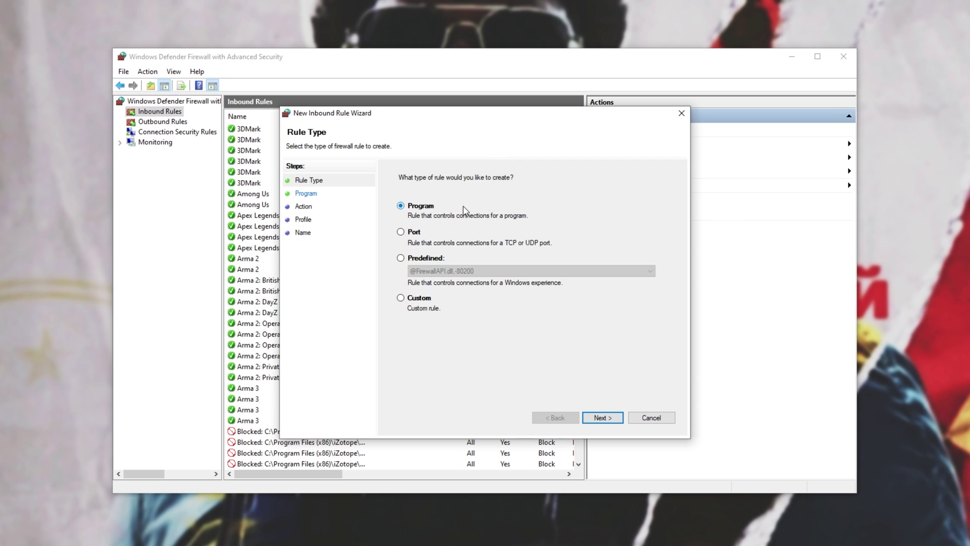
click(416, 232)
click(586, 417)
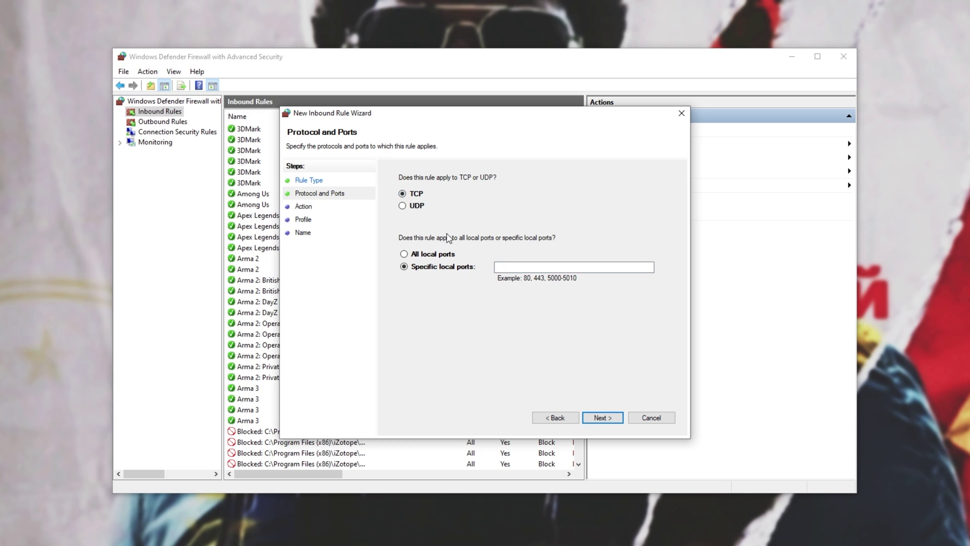
key(alt+Tab)
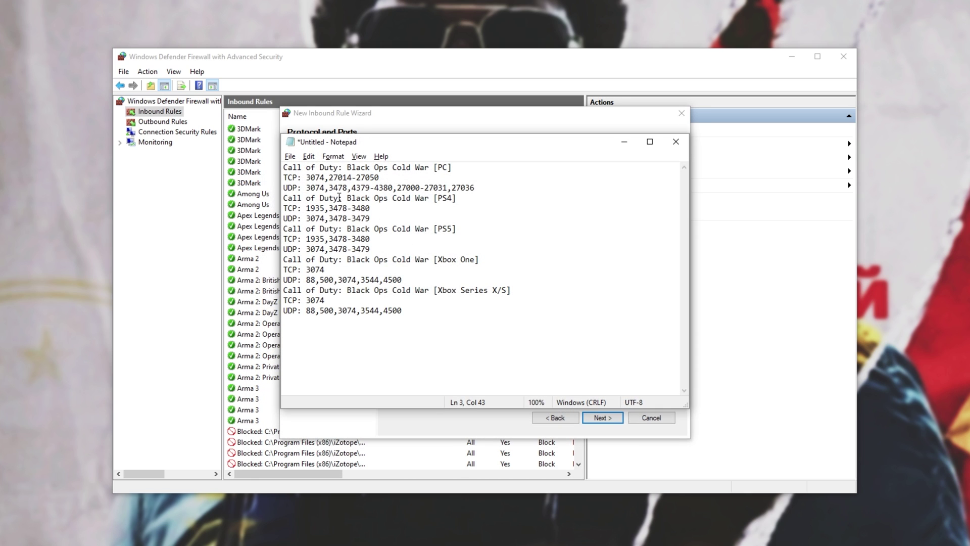
drag(307, 177, 391, 181)
key(ctrl+c)
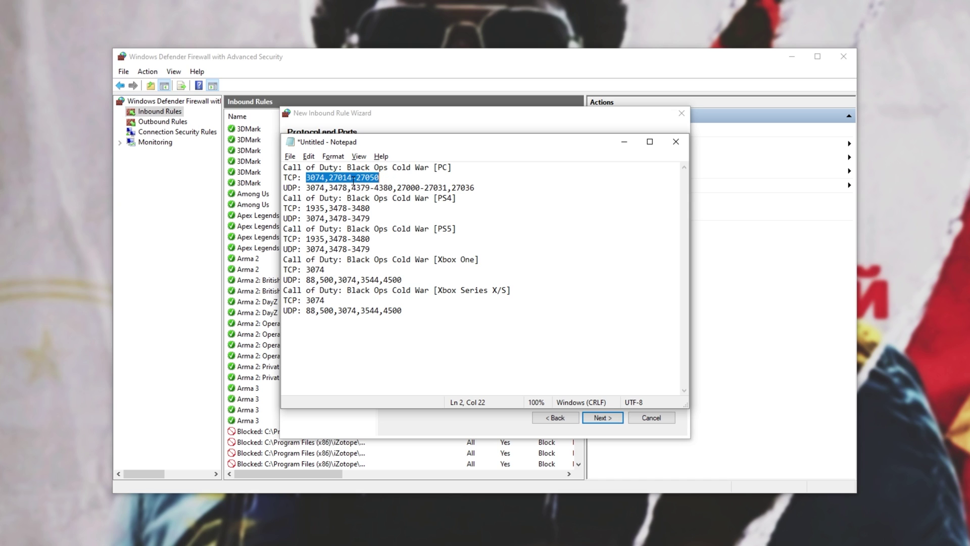
click(522, 124)
click(541, 266)
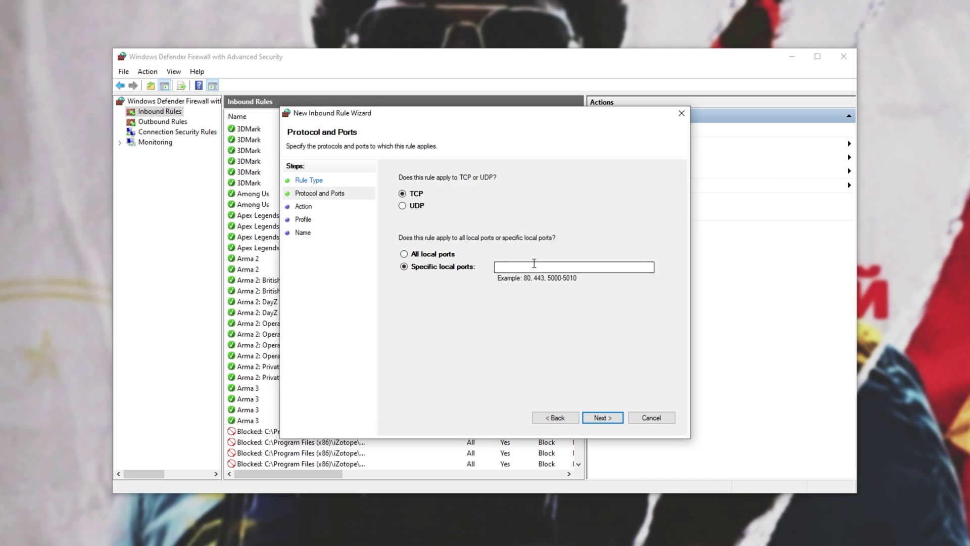
key(ctrl+v)
click(615, 417)
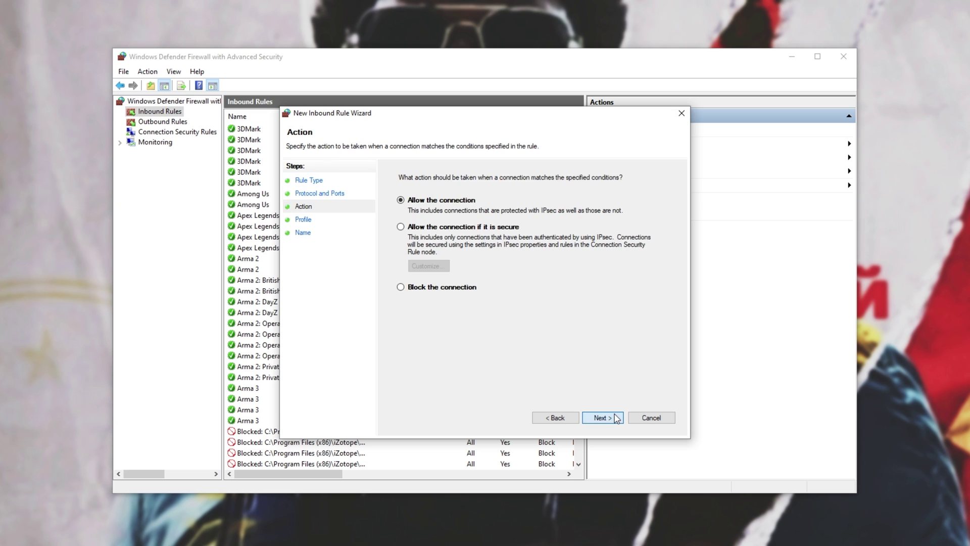
Allow the connection on the domain, private and public profiles, and finish the TCP rule with the name COD BO CW.
click(603, 422)
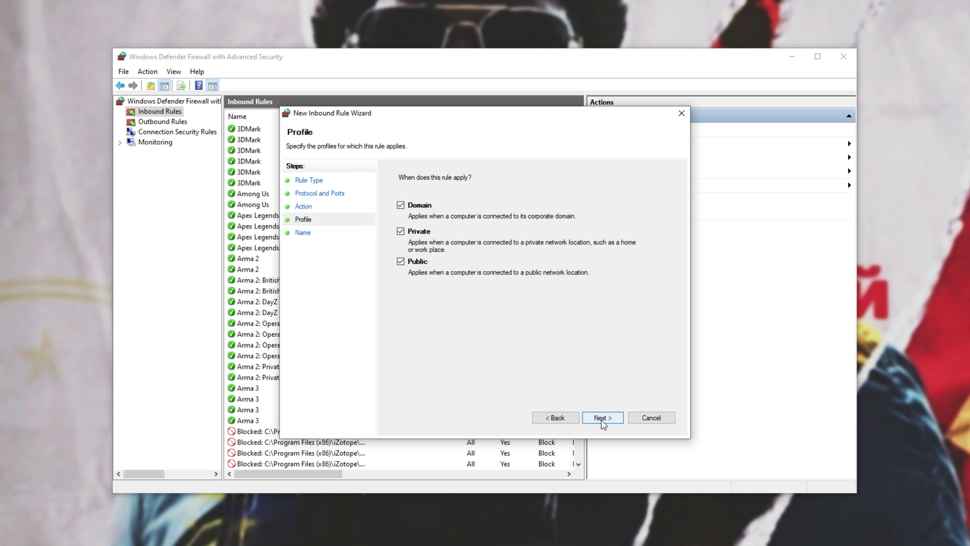
click(602, 421)
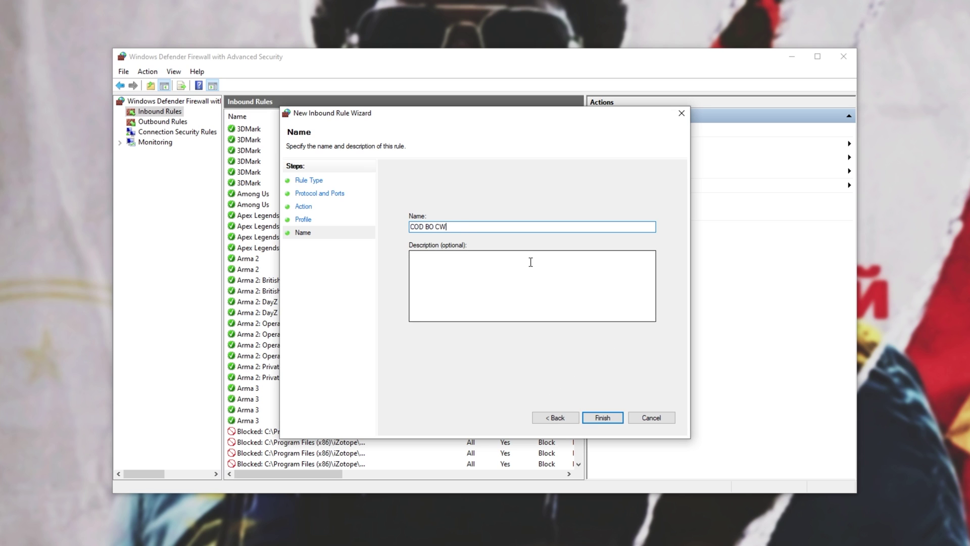
click(603, 417)
click(635, 91)
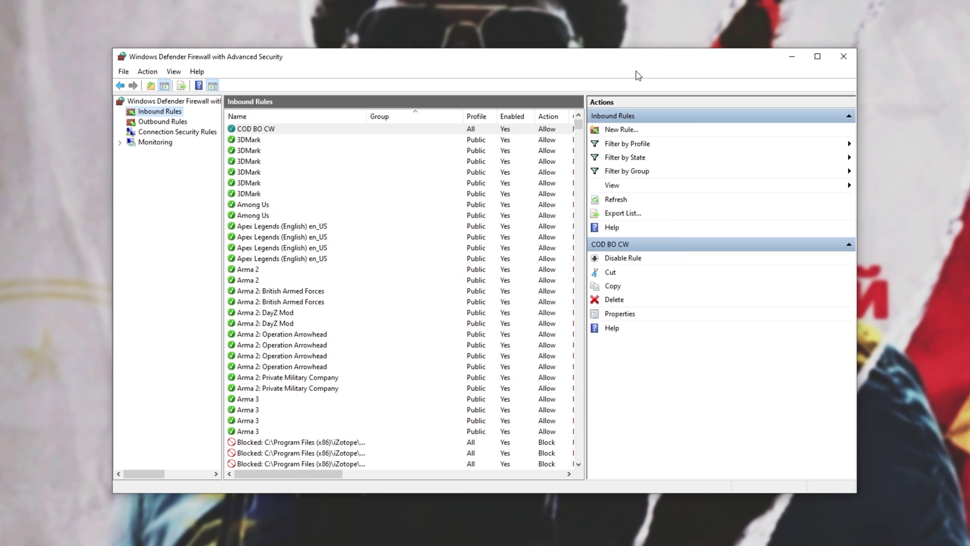
click(610, 130)
click(397, 231)
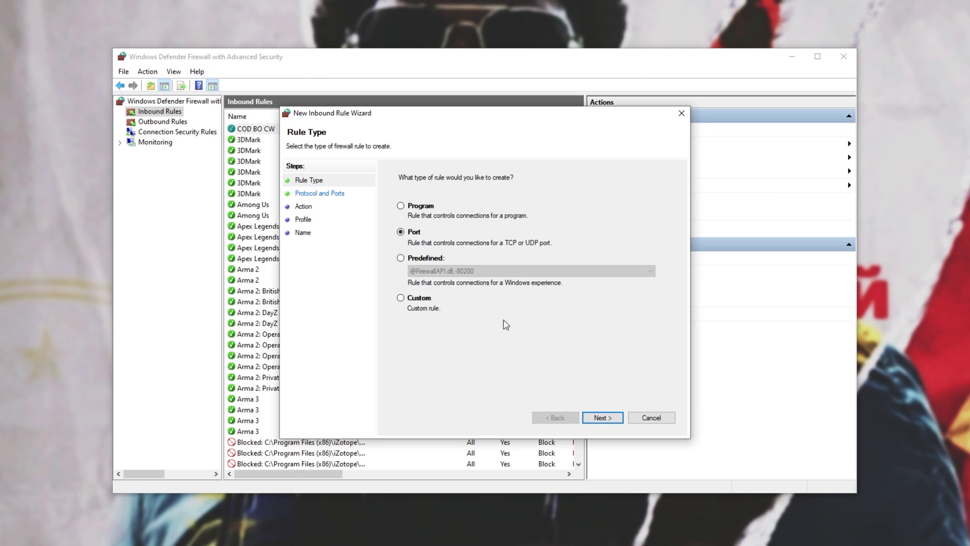
click(606, 417)
click(416, 206)
key(alt+Tab)
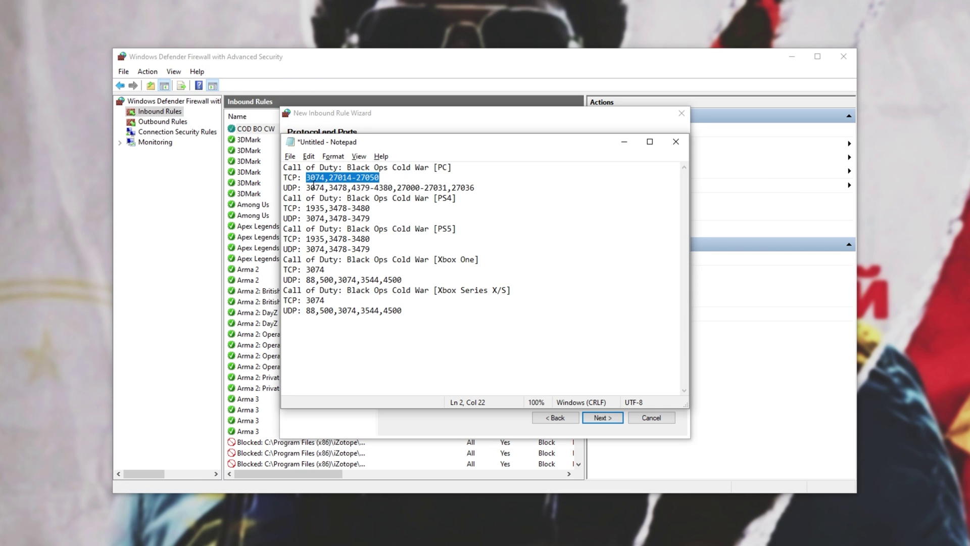
drag(306, 187, 475, 187)
click(531, 125)
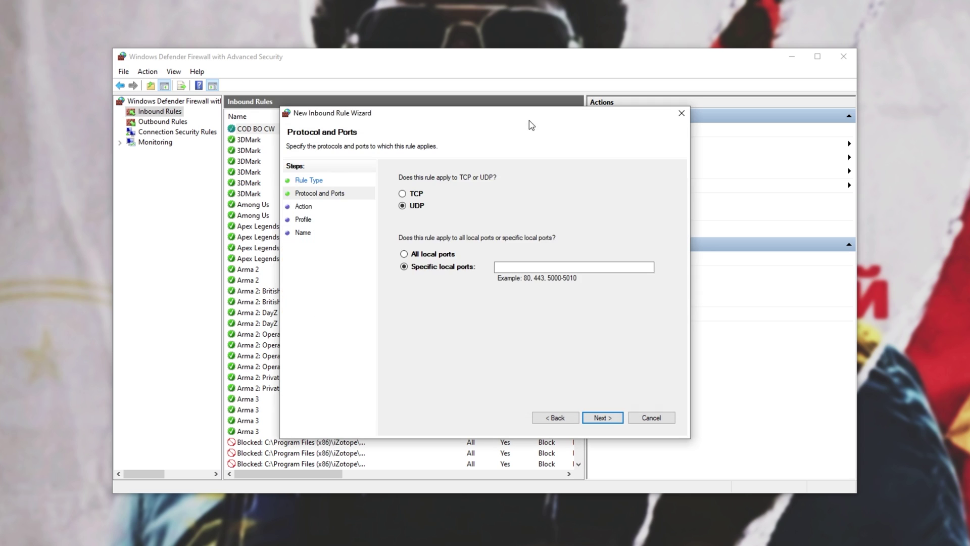
click(535, 268)
key(ctrl+v)
click(611, 418)
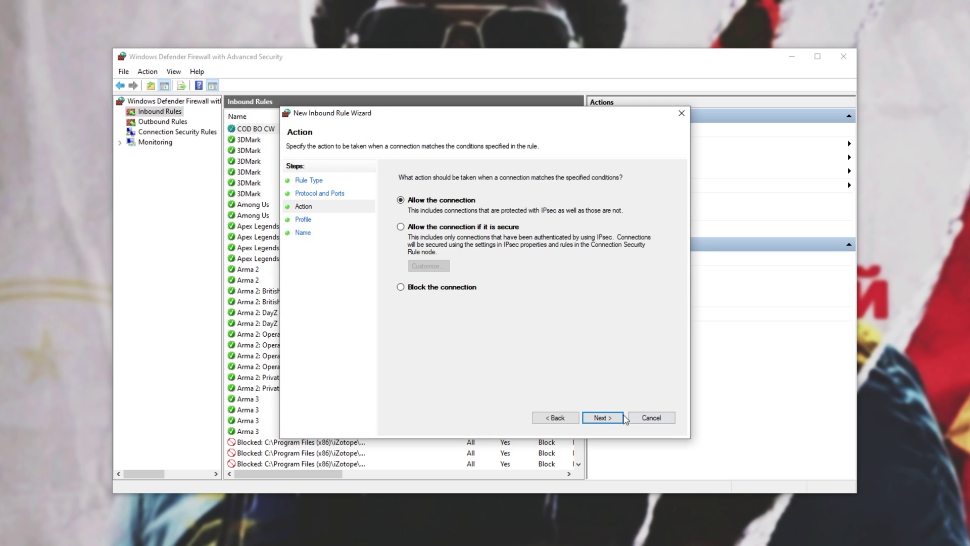
Allow the connection with the default profiles and finish the inbound UDP rule with the name COD BO CW.
click(607, 419)
click(606, 418)
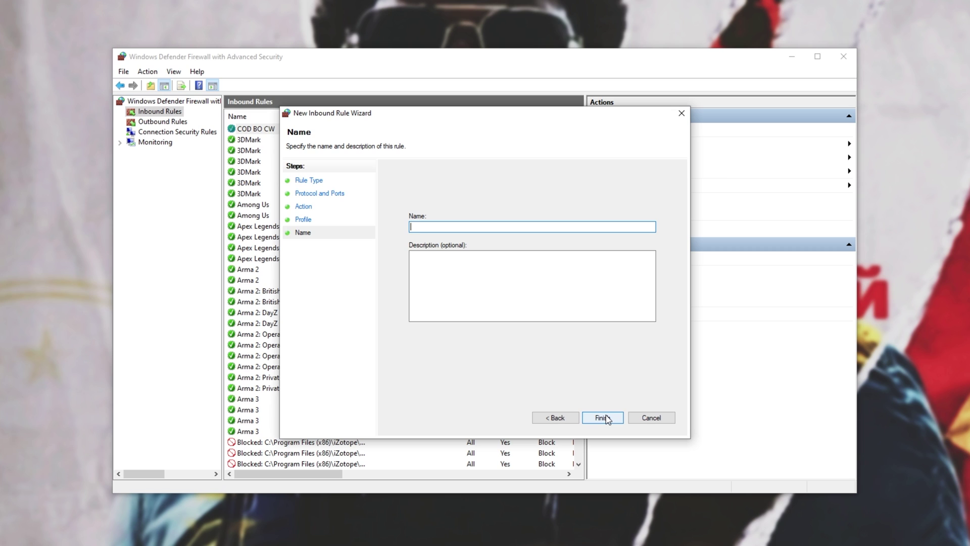
text(COD BO CW)
click(602, 417)
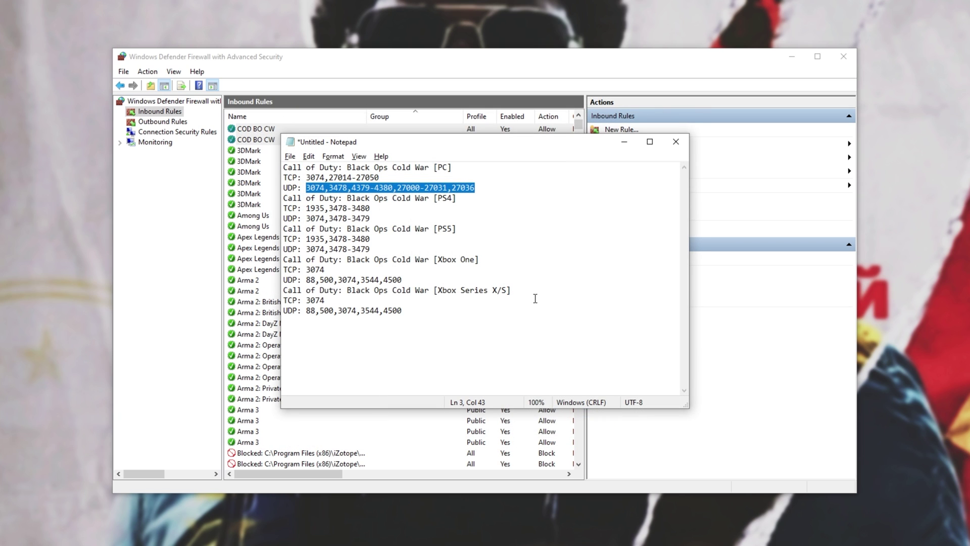
click(161, 179)
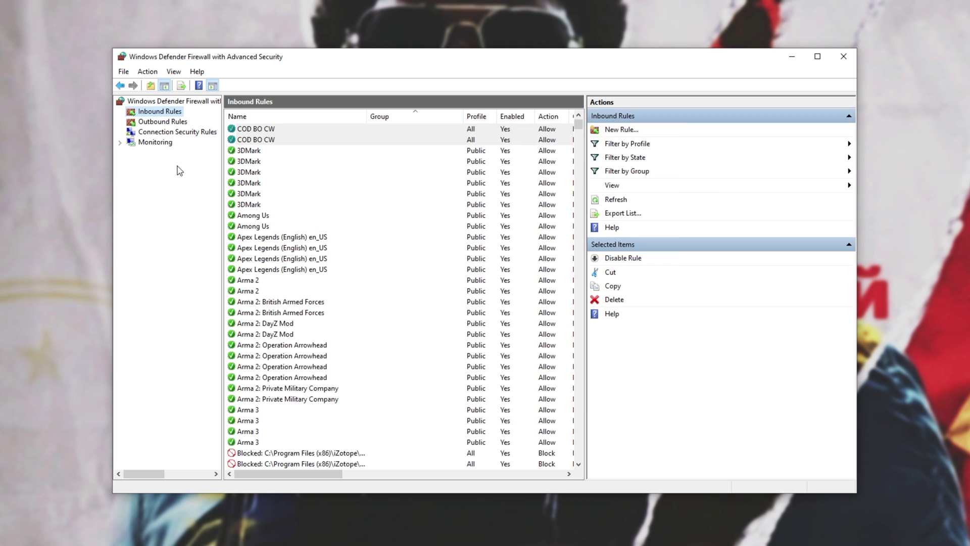
click(172, 122)
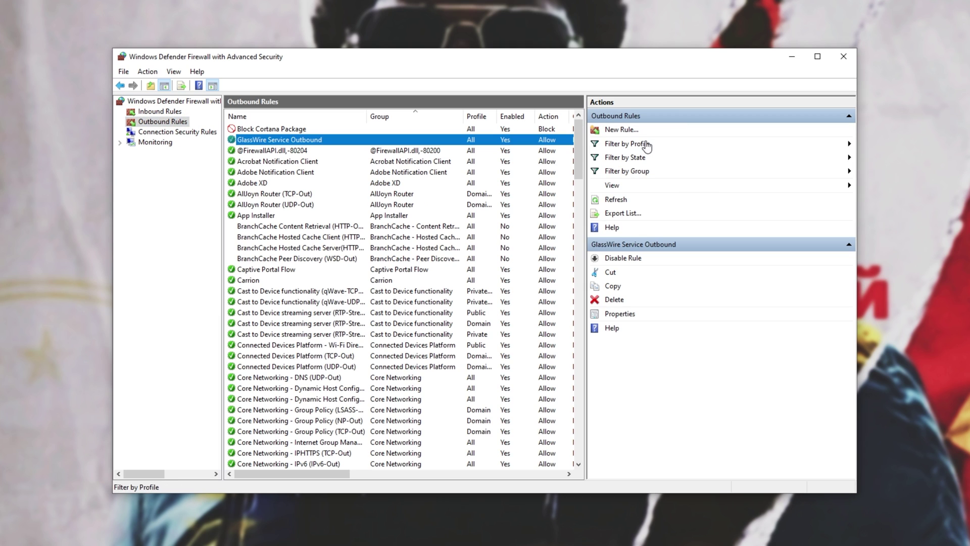
click(626, 130)
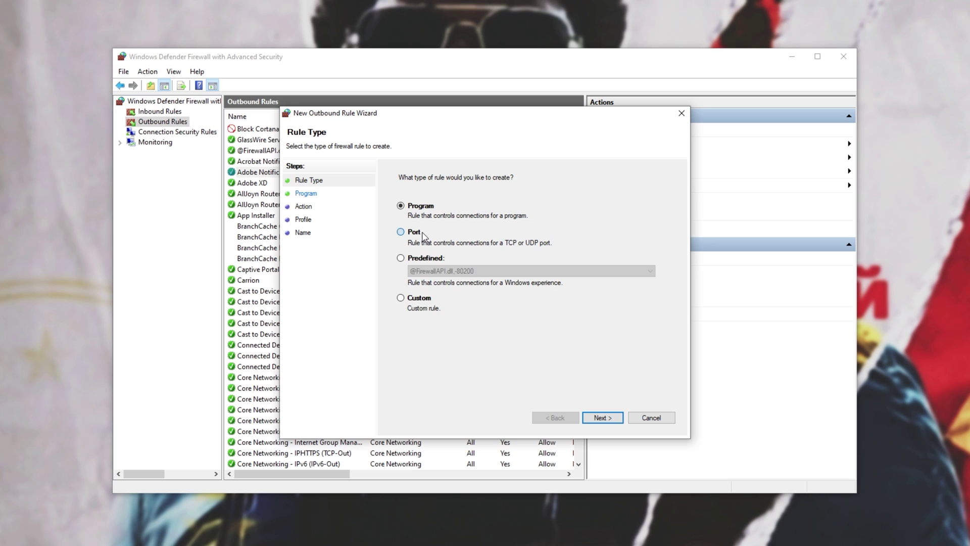
click(380, 227)
click(602, 417)
key(alt+Tab)
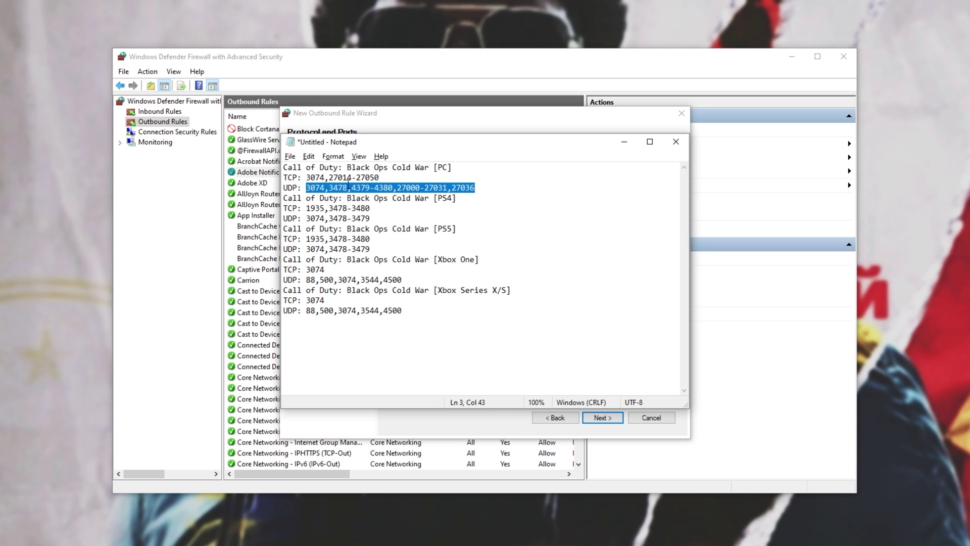
drag(306, 177, 379, 177)
key(alt+Tab)
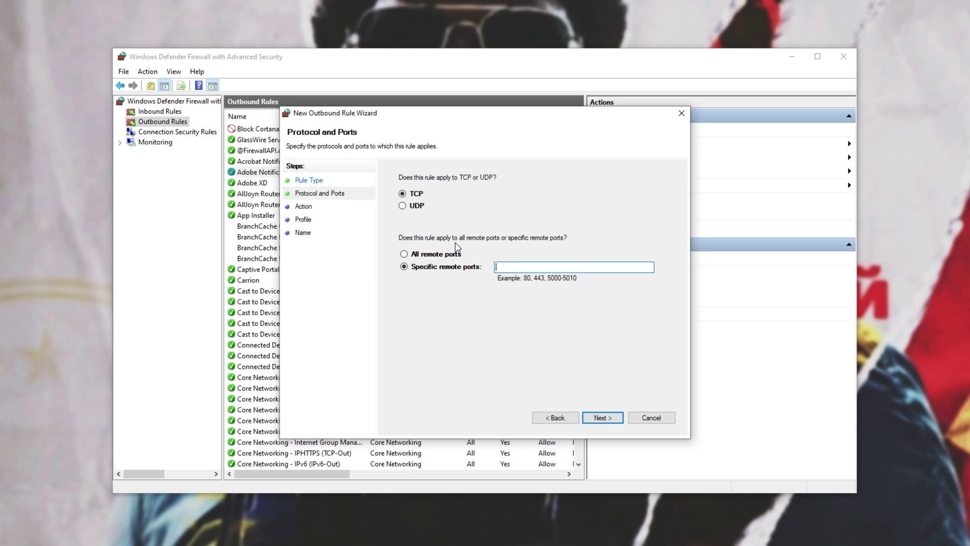
click(500, 266)
key(ctrl+v)
click(604, 418)
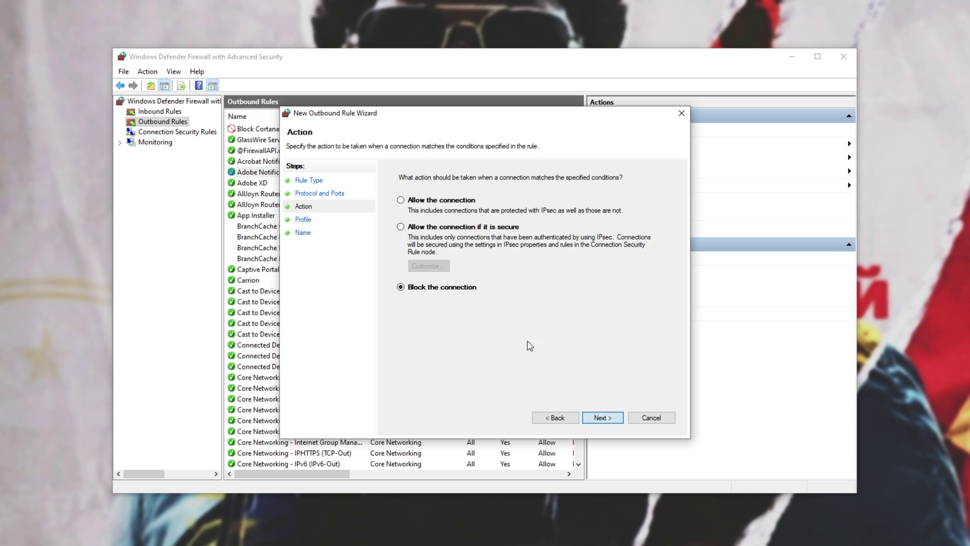
Allow the connection on the domain, private and public profiles, and finish the outbound TCP rule with the name COD BO CW.
click(442, 204)
click(599, 420)
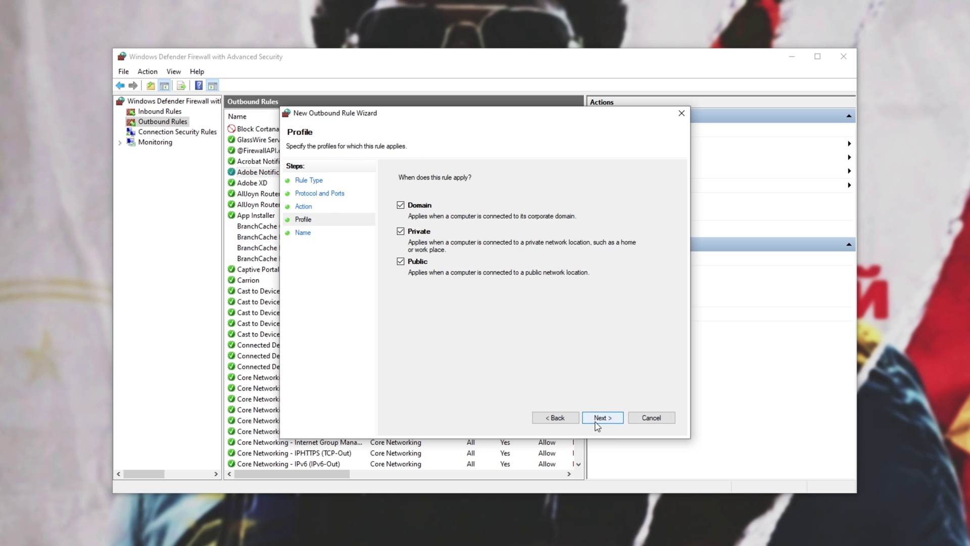
click(599, 418)
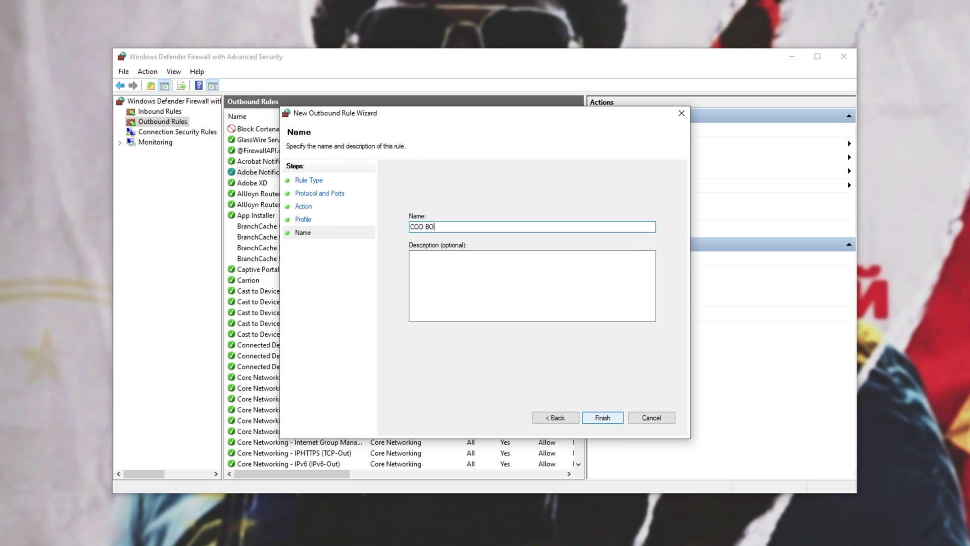
text(COD BO CW)
click(600, 420)
key(alt+Tab)
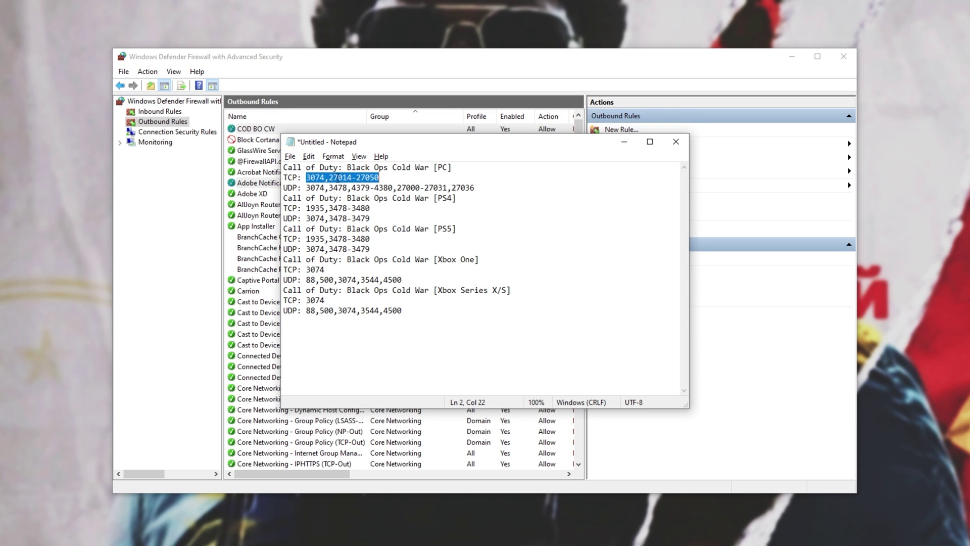
drag(306, 188, 523, 191)
key(ctrl+c)
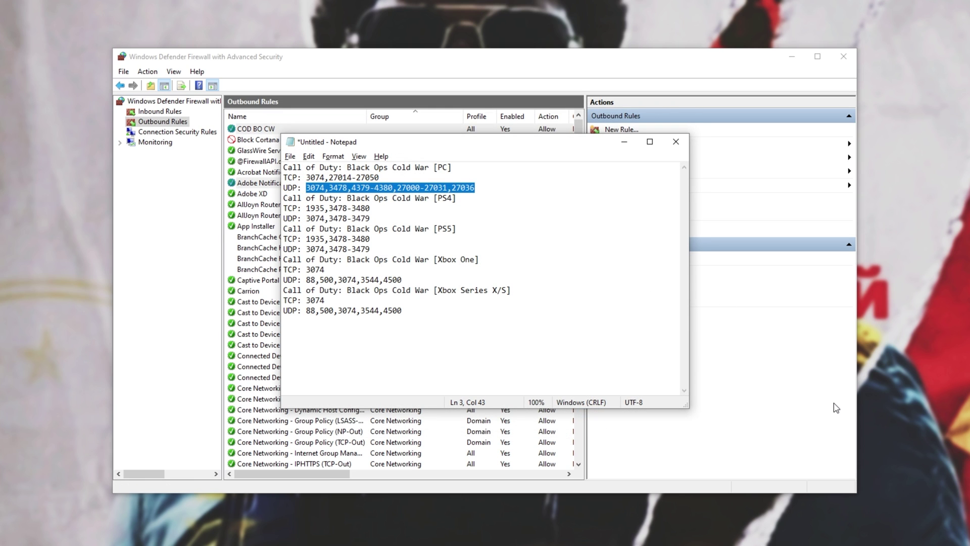
key(alt+Tab)
click(609, 132)
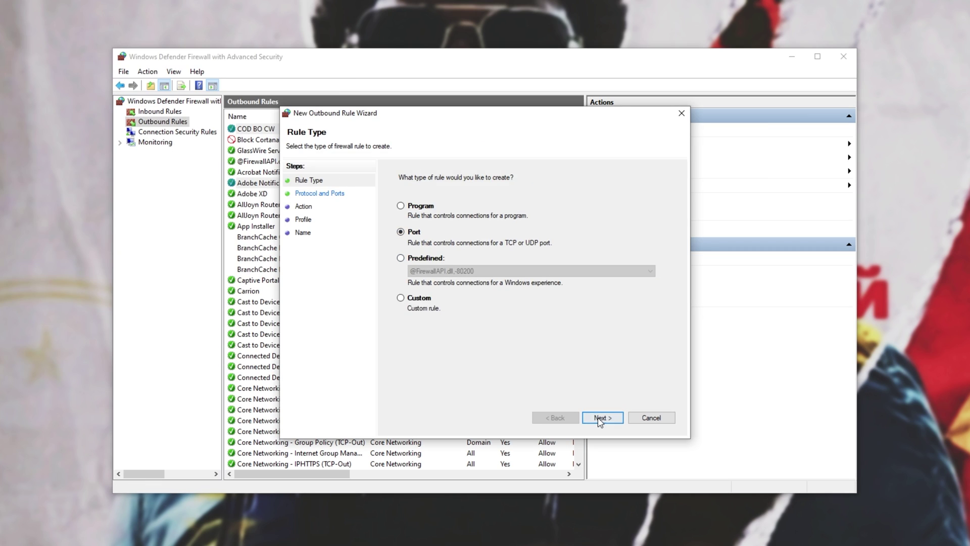
click(600, 420)
click(415, 206)
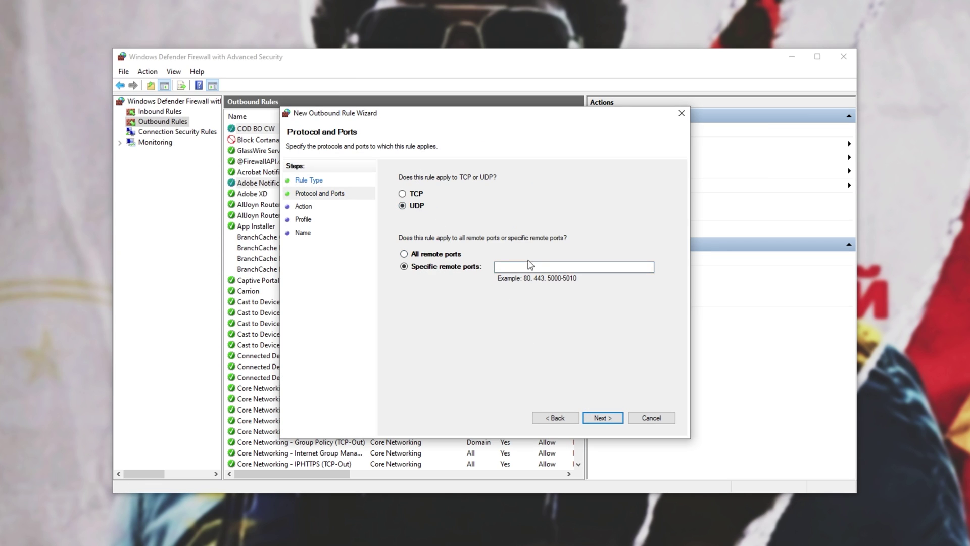
click(531, 267)
key(ctrl+v)
click(602, 417)
Allow the connection with the default profiles and finish the outbound UDP rule with the name CODD BO CW.
click(402, 193)
click(609, 420)
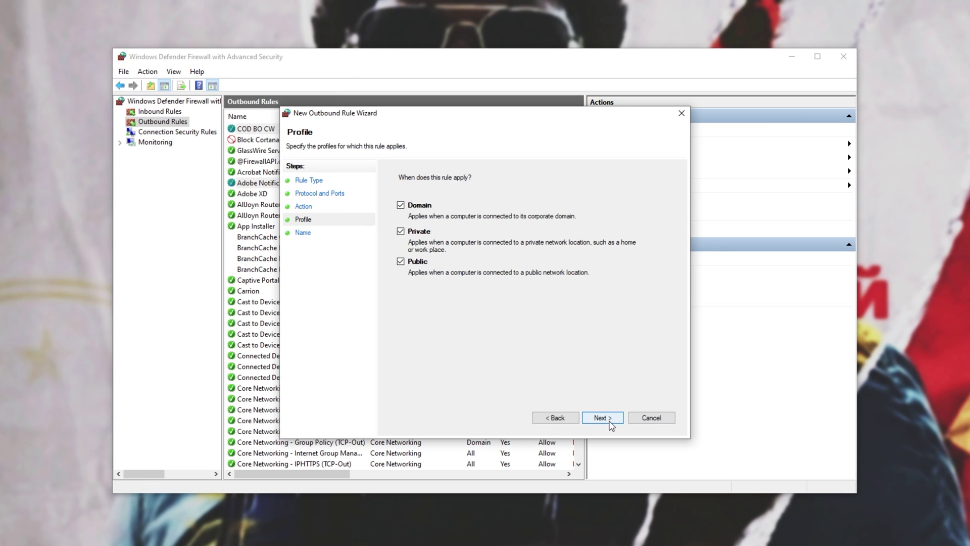
click(609, 419)
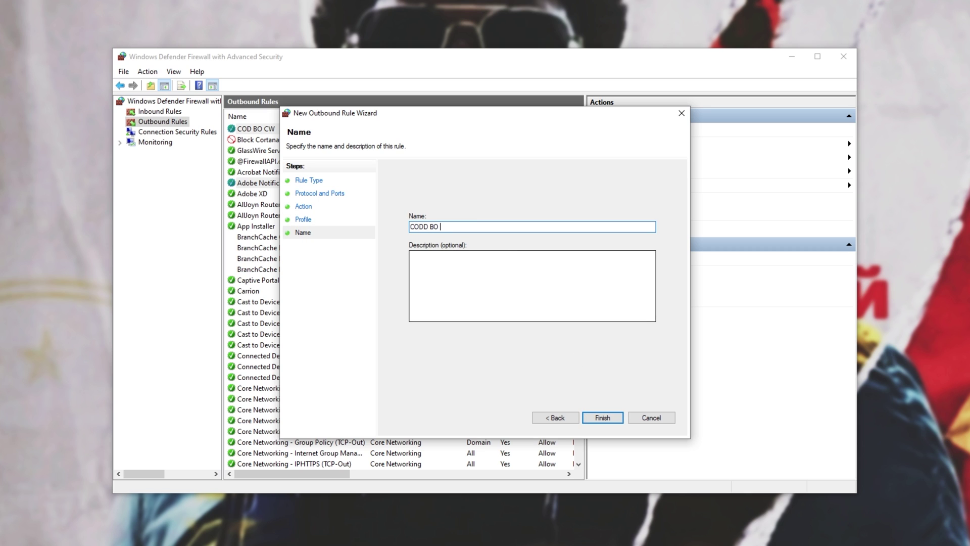
click(603, 417)
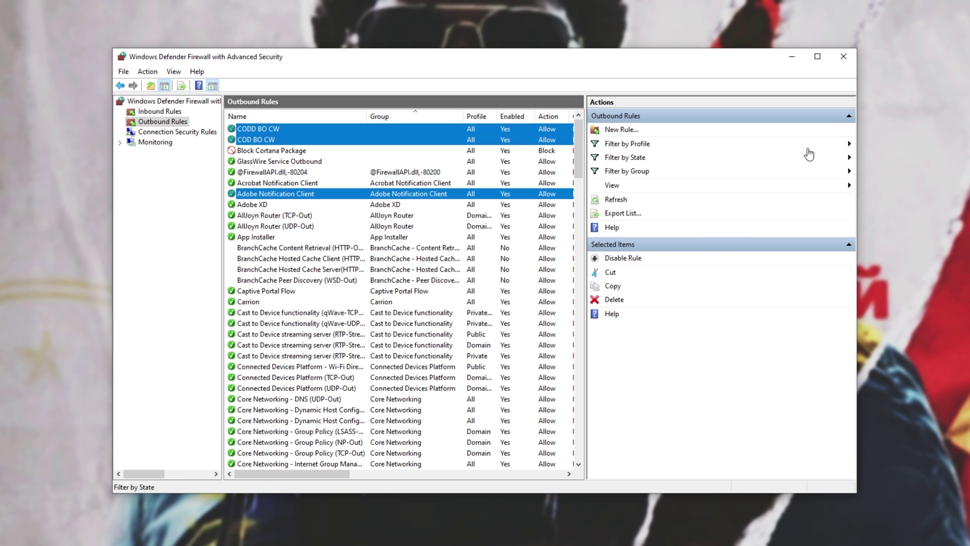
click(792, 56)
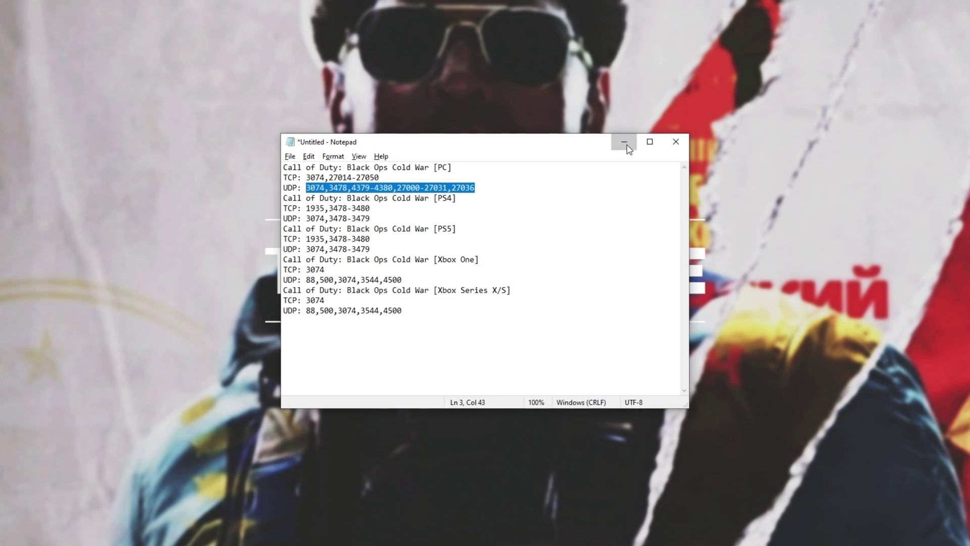
click(624, 141)
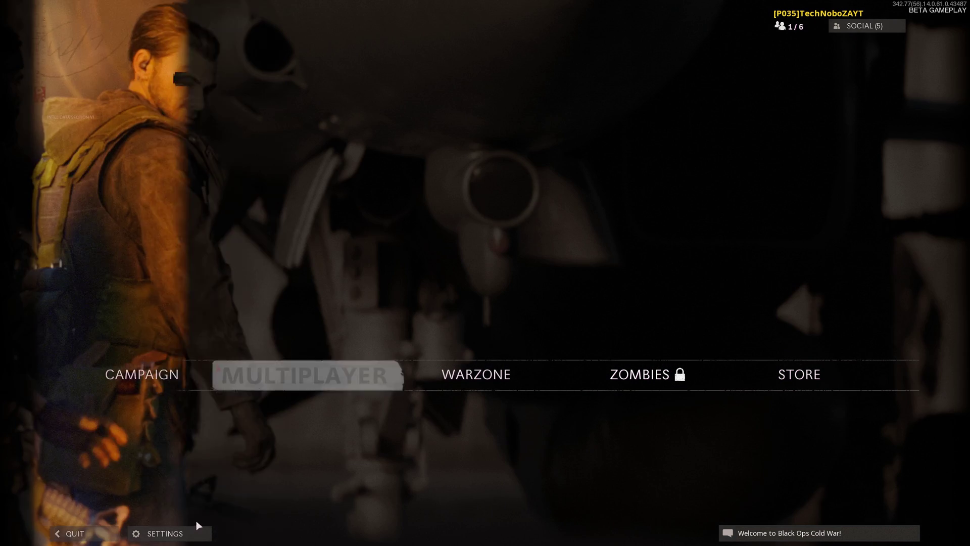
click(197, 530)
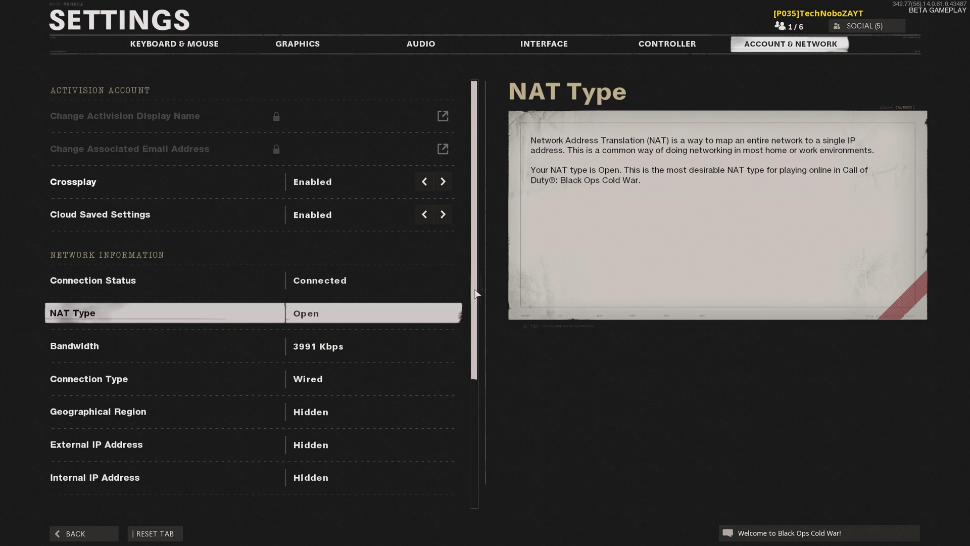
drag(475, 296, 478, 332)
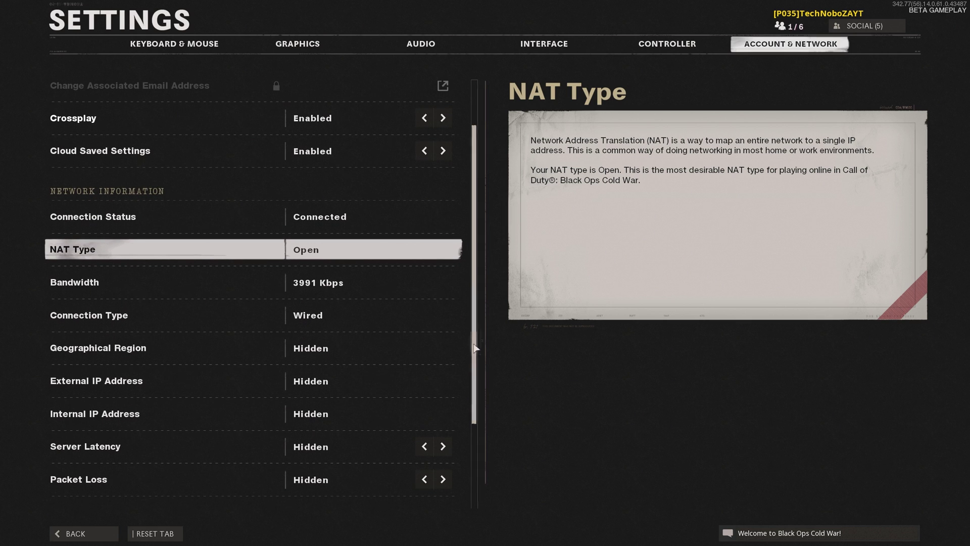
scroll(478, 332, up, 2)
Leave the game settings and enter the multiplayer lobby.
click(81, 533)
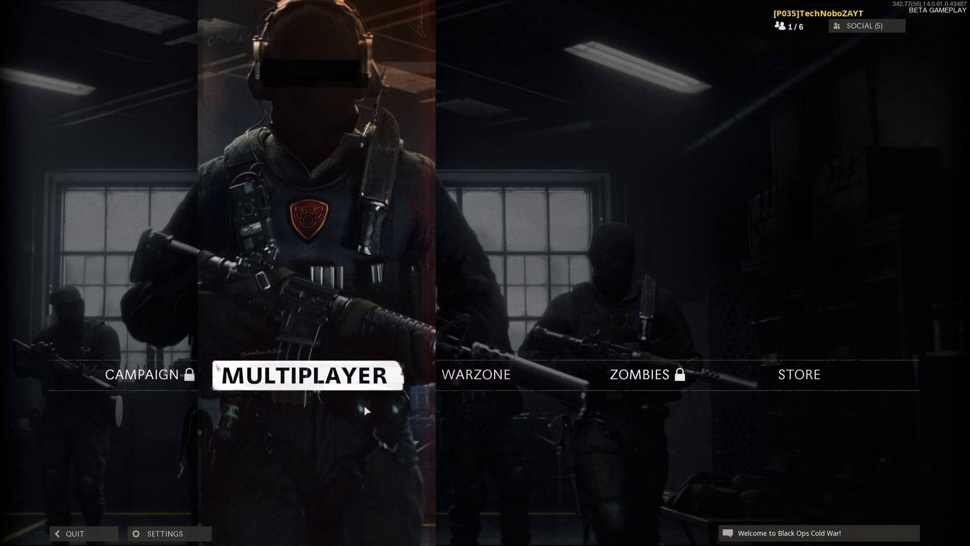
click(366, 411)
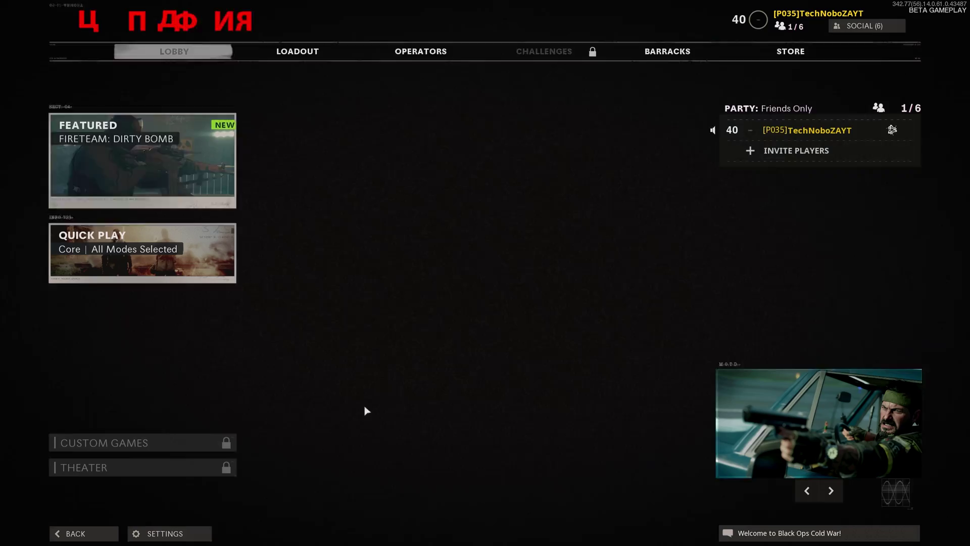